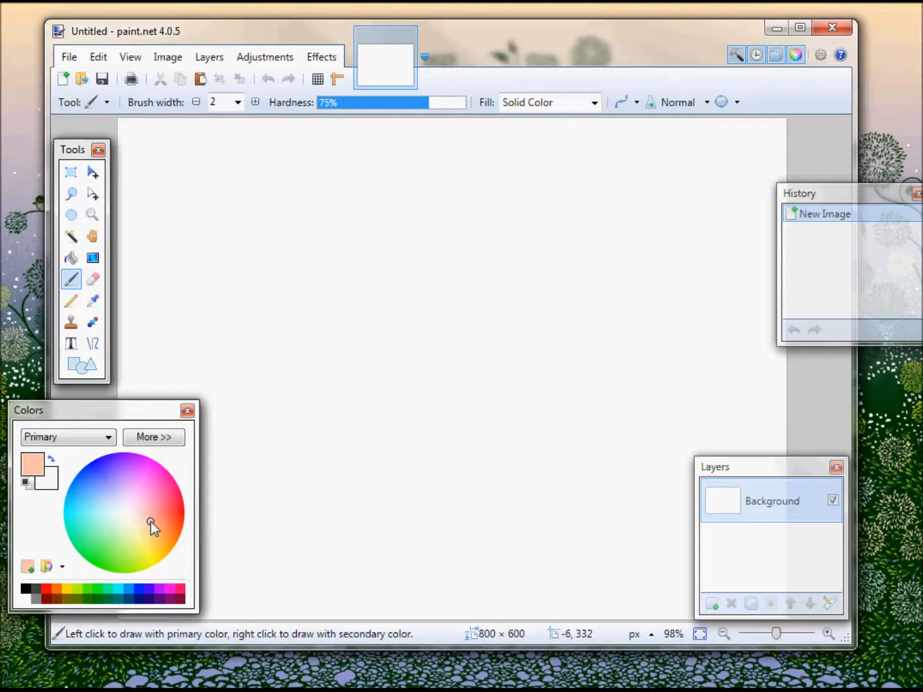
Set the secondary color to light blue and fill the canvas with a vertical linear gradient from peach to blue
click(46, 482)
click(93, 499)
click(92, 257)
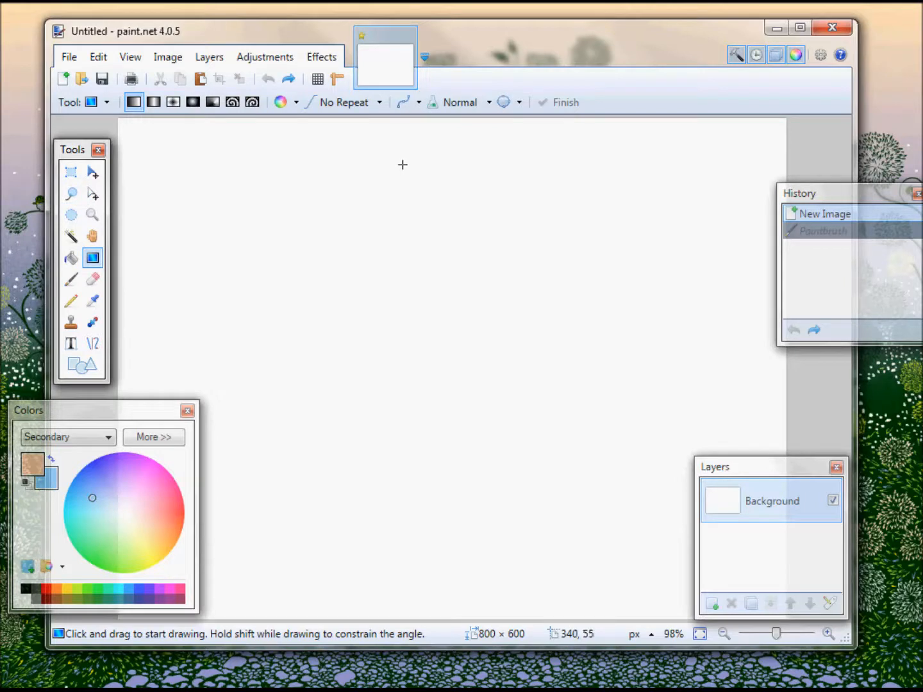
drag(402, 164, 404, 551)
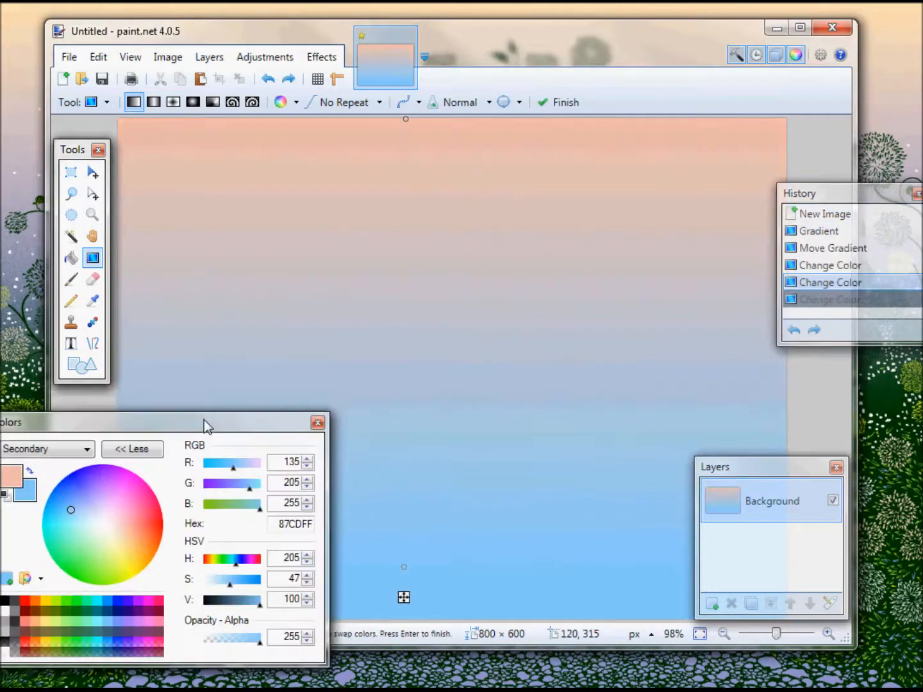
Pick the lavender grey C4C5CF from the sky gradient as primary color and set the secondary color to dark green 007F0E
drag(204, 422, 171, 482)
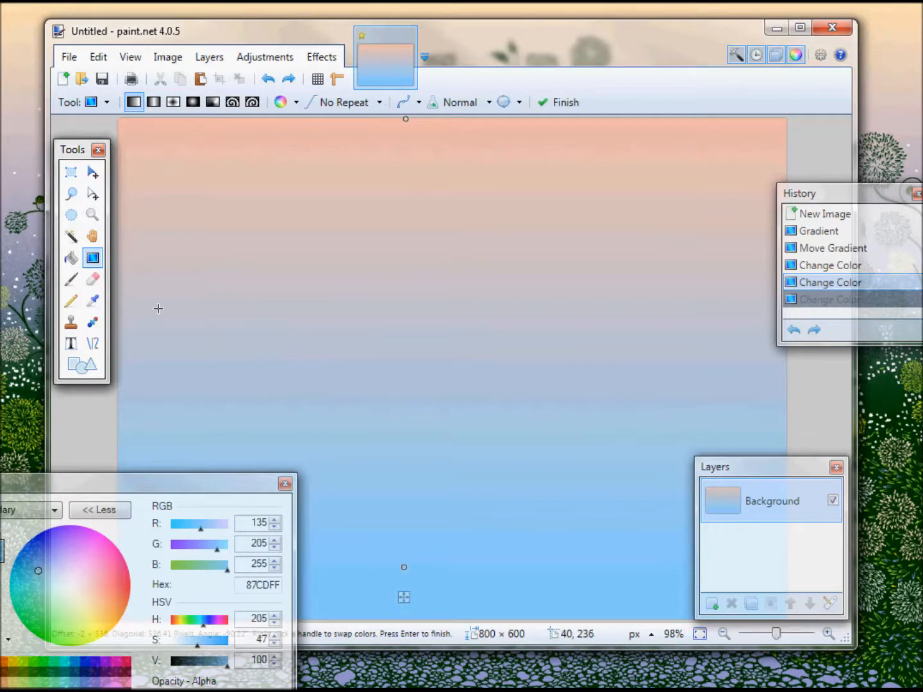
click(92, 302)
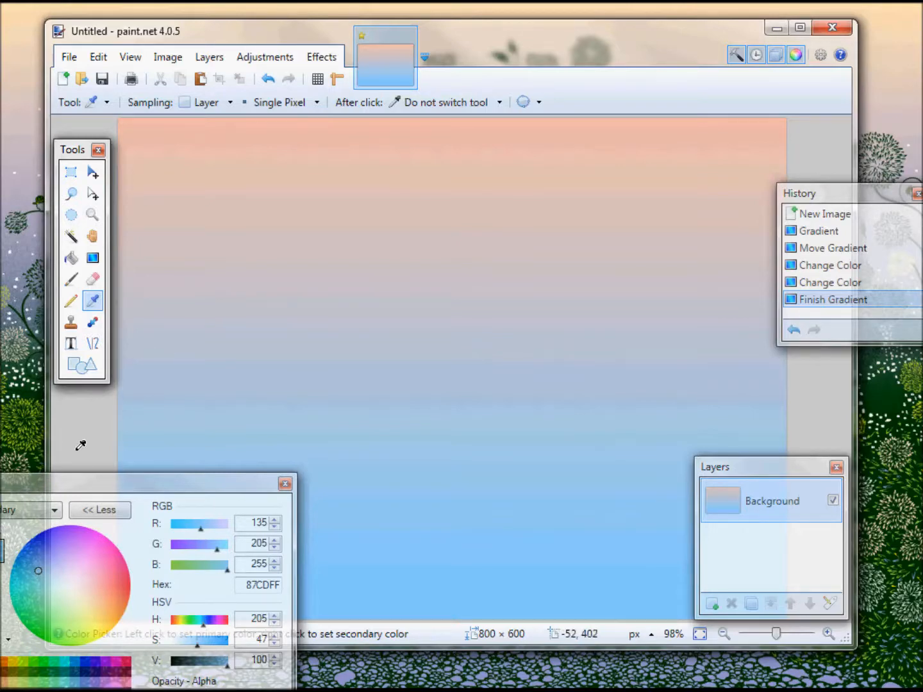
drag(84, 488, 144, 476)
click(49, 519)
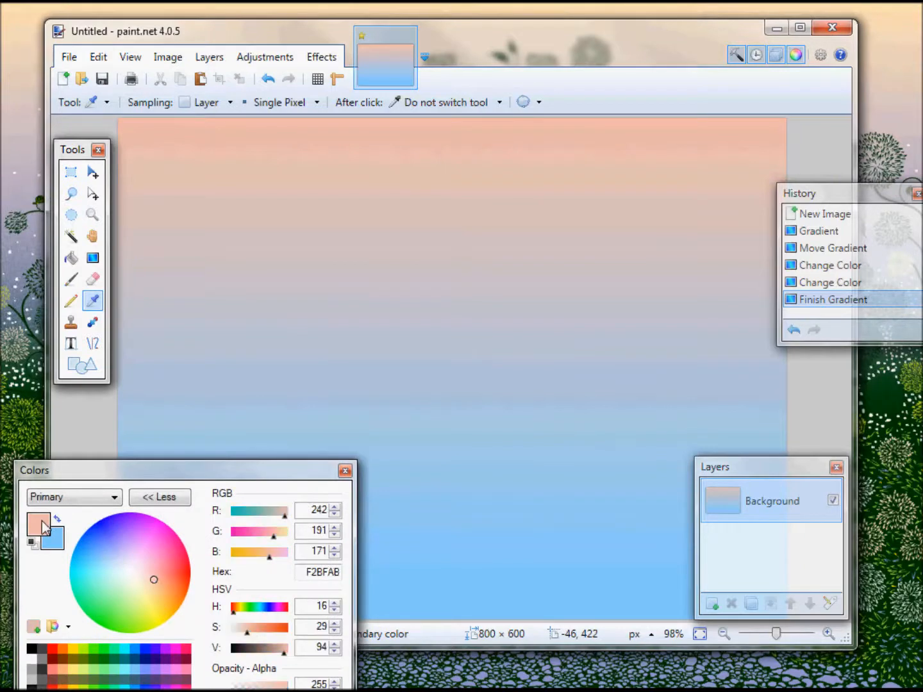
click(226, 313)
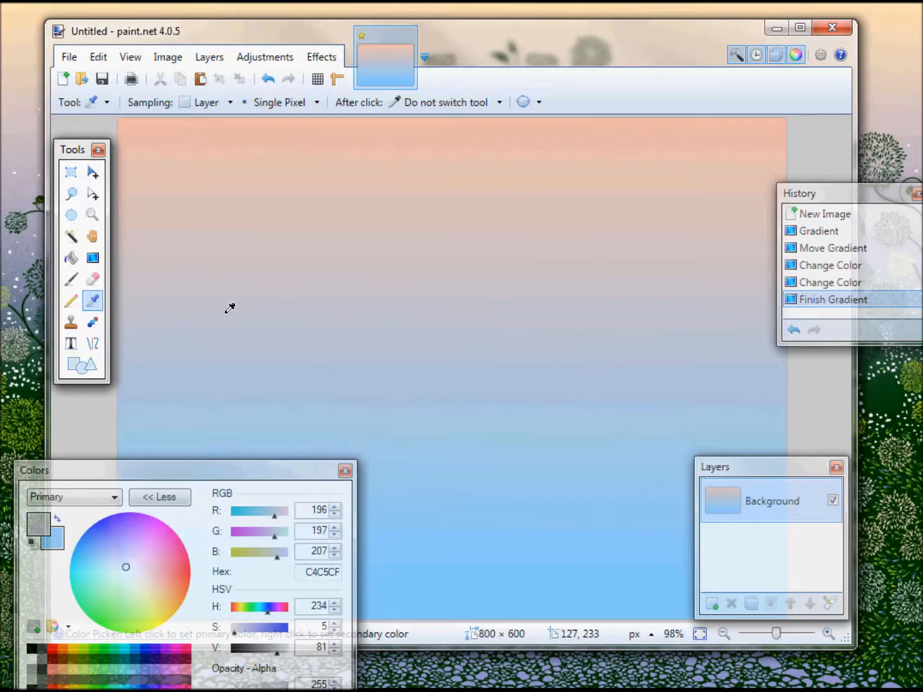
click(50, 544)
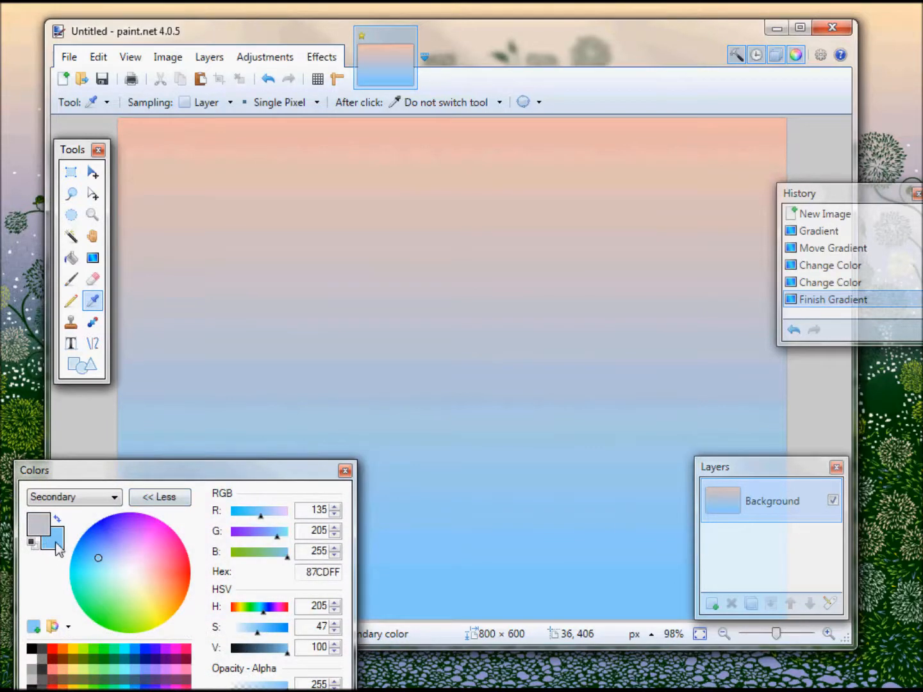
click(102, 658)
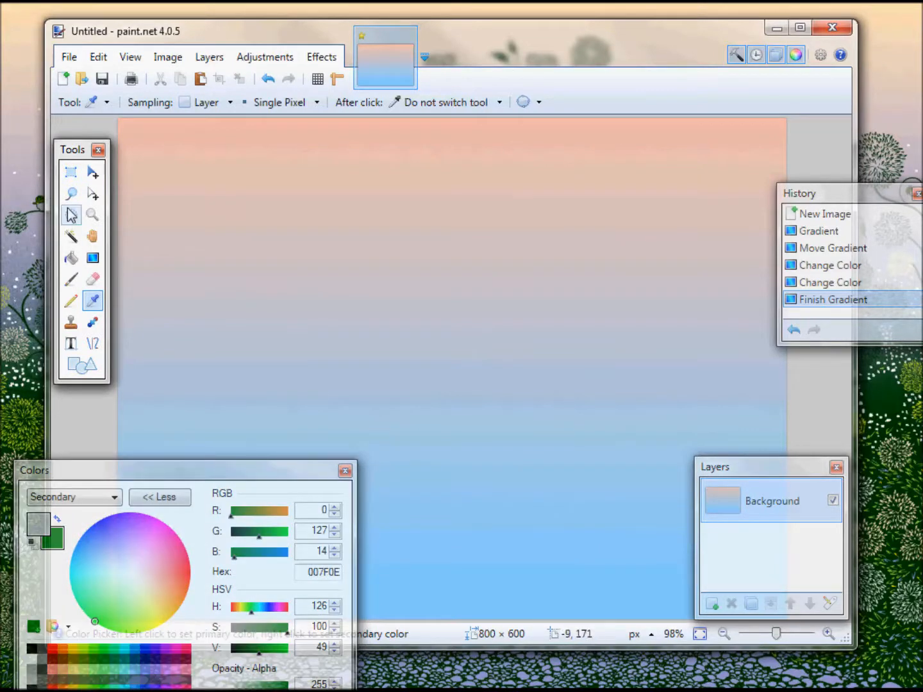
Select the canvas's lower 800 × 379 px, apply a vertical linear gradient from lavender grey to dark green, and deselect
click(71, 172)
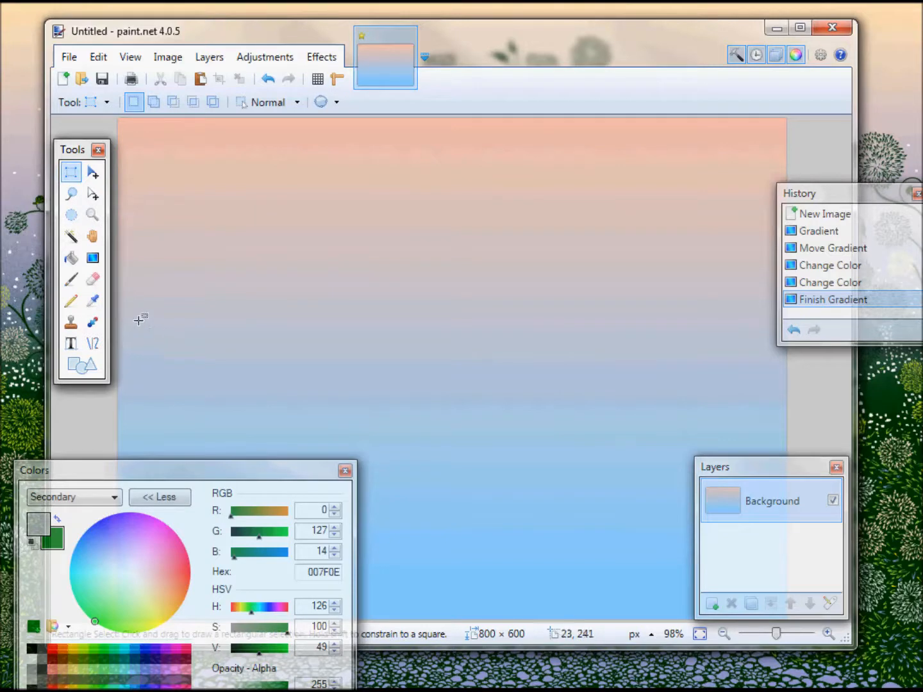
drag(118, 303, 807, 623)
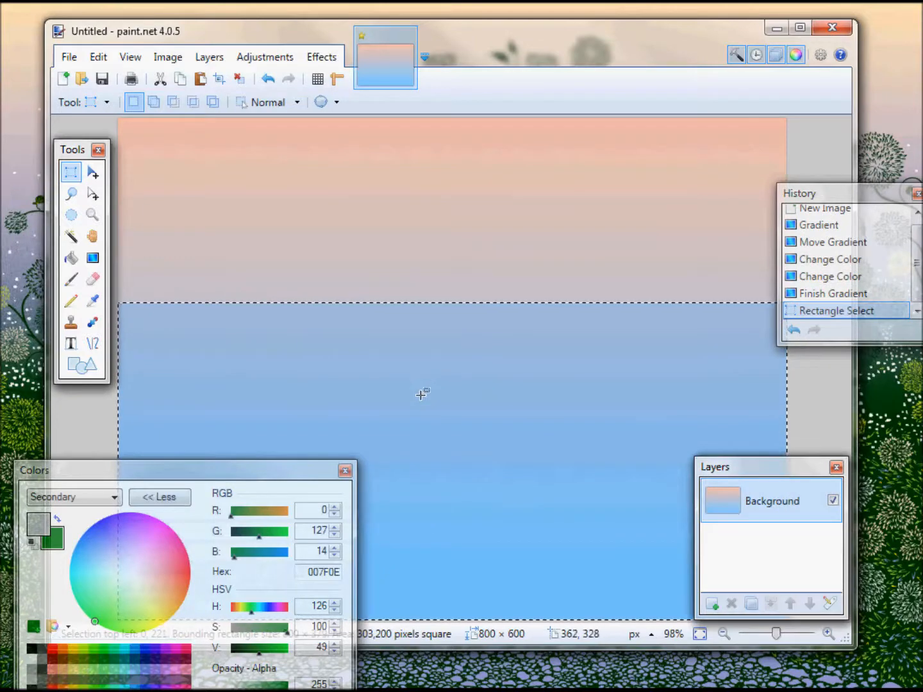
click(93, 256)
drag(470, 372, 463, 638)
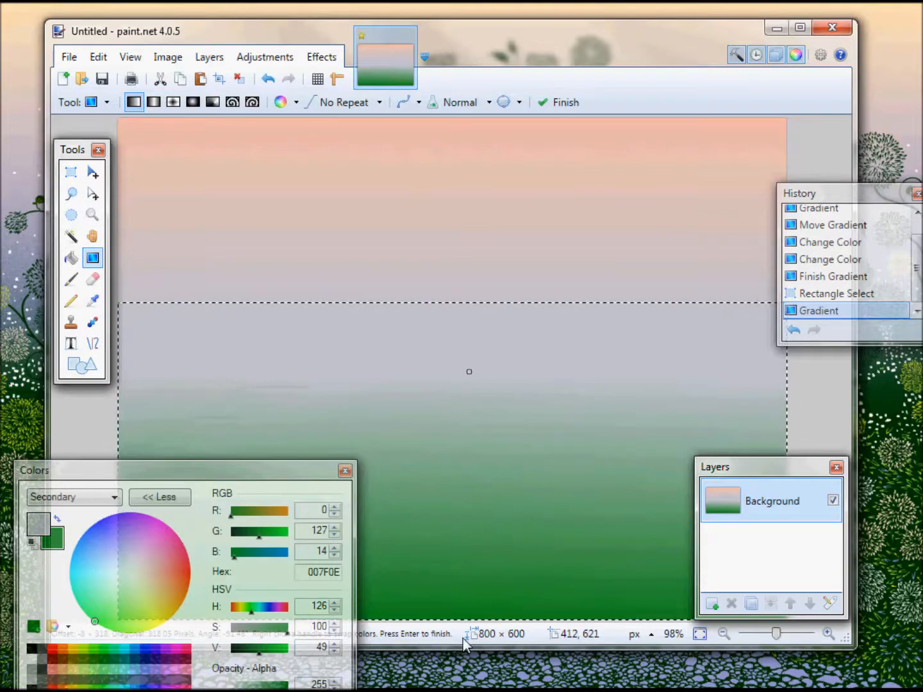
key(ctrl+d)
drag(210, 471, 225, 420)
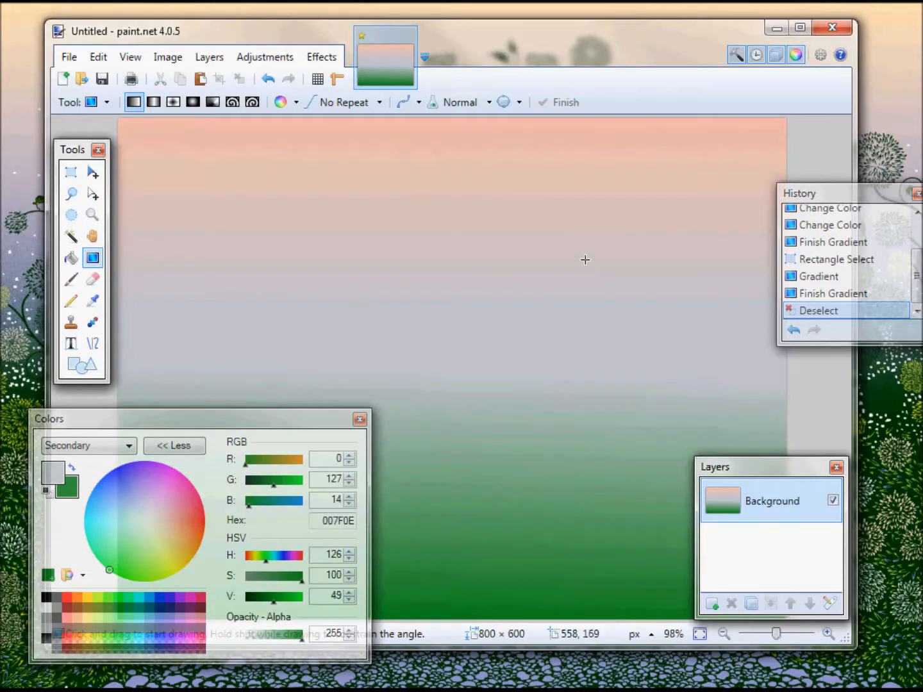
Try to move a lassoed rounded area of the sky down and to the left, and revert it
click(72, 193)
mouse_move(441, 256)
mouse_down()
mouse_move(428, 283)
mouse_move(472, 253)
mouse_up()
mouse_move(470, 307)
mouse_down()
mouse_move(586, 338)
mouse_move(579, 233)
mouse_move(397, 260)
mouse_move(542, 298)
mouse_up()
click(92, 171)
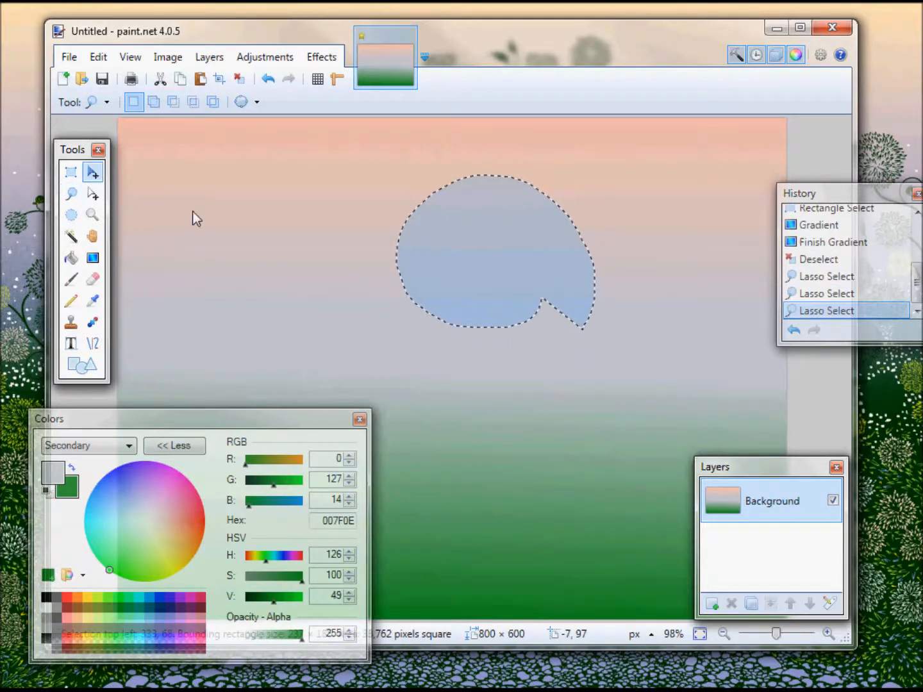
drag(460, 278, 429, 328)
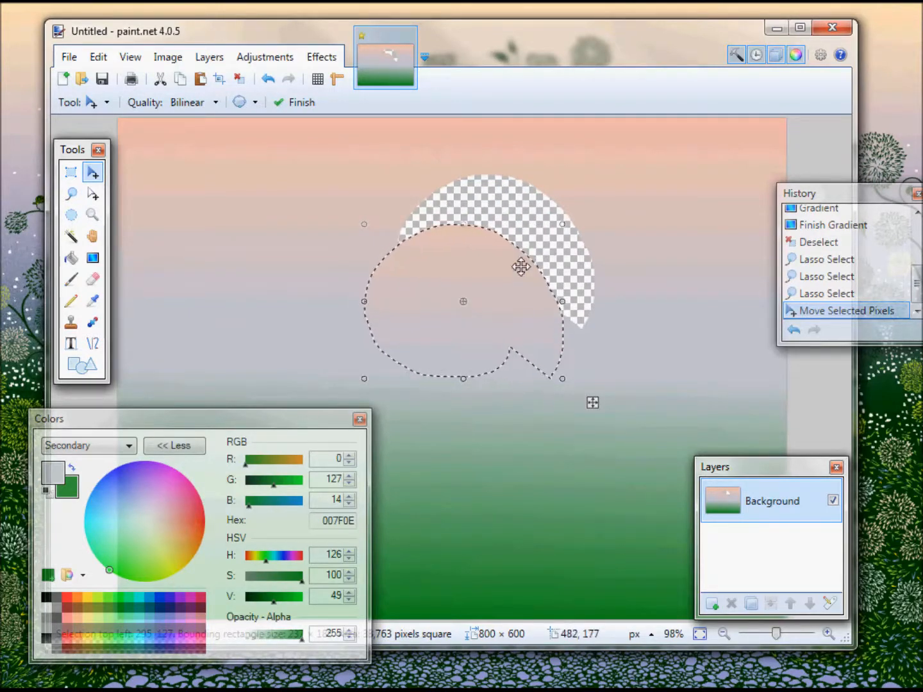
key(ctrl+z)
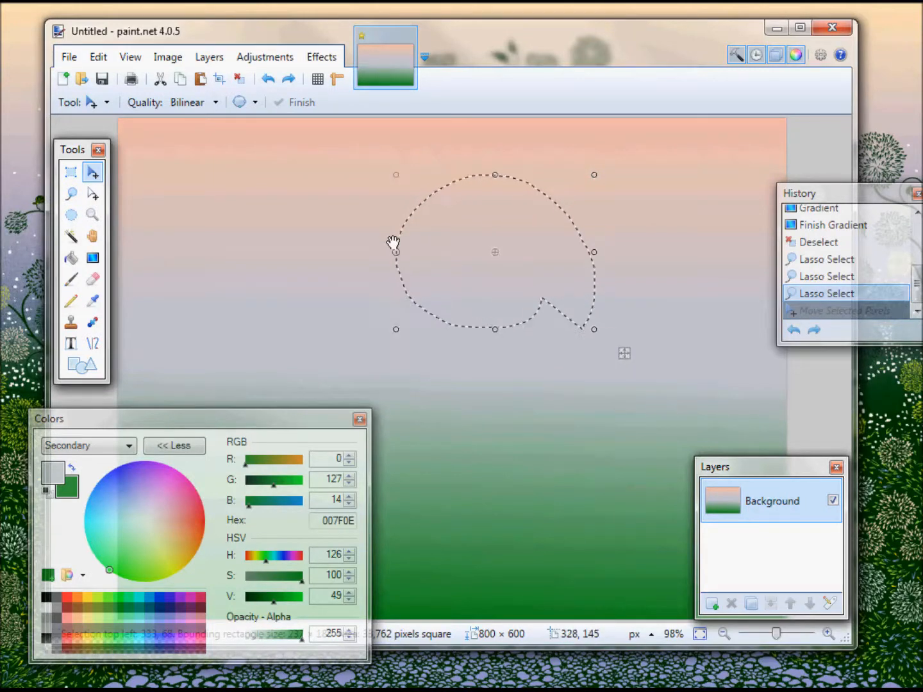
key(ctrl+d)
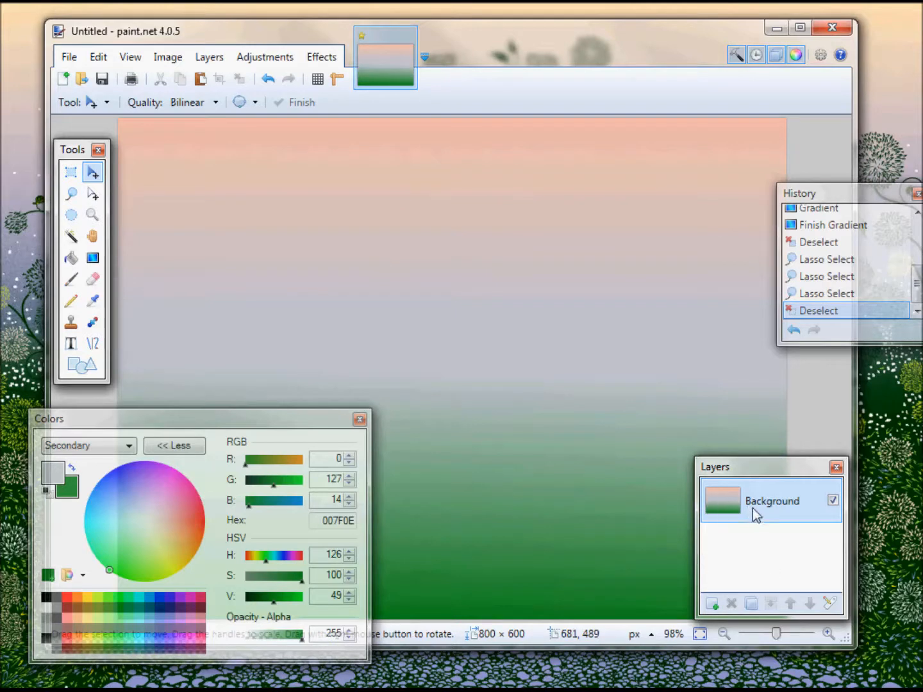
Add a new layer above the Background and name it Stone Path
click(712, 603)
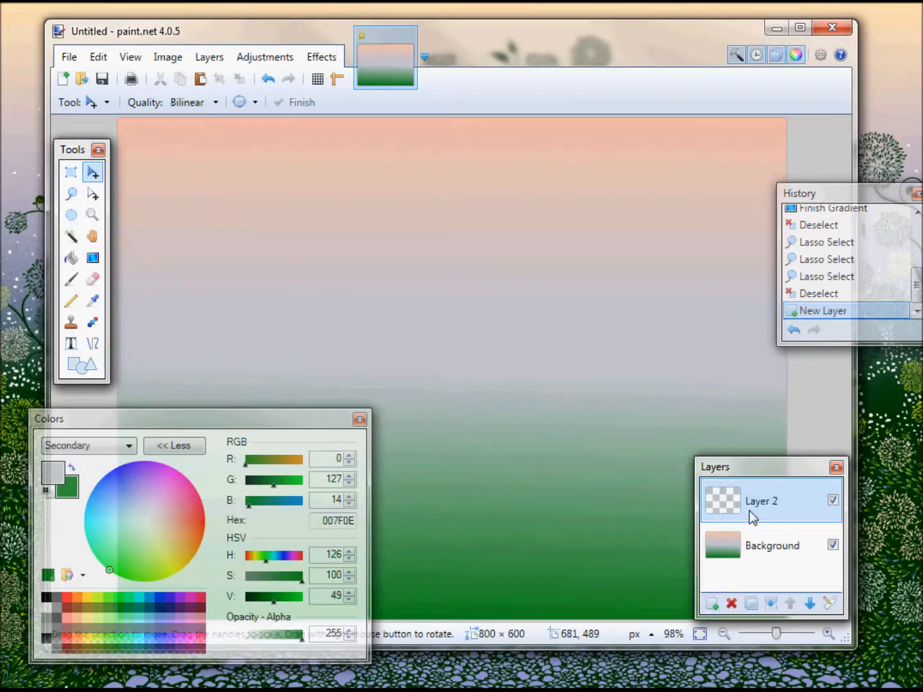
drag(748, 468, 770, 492)
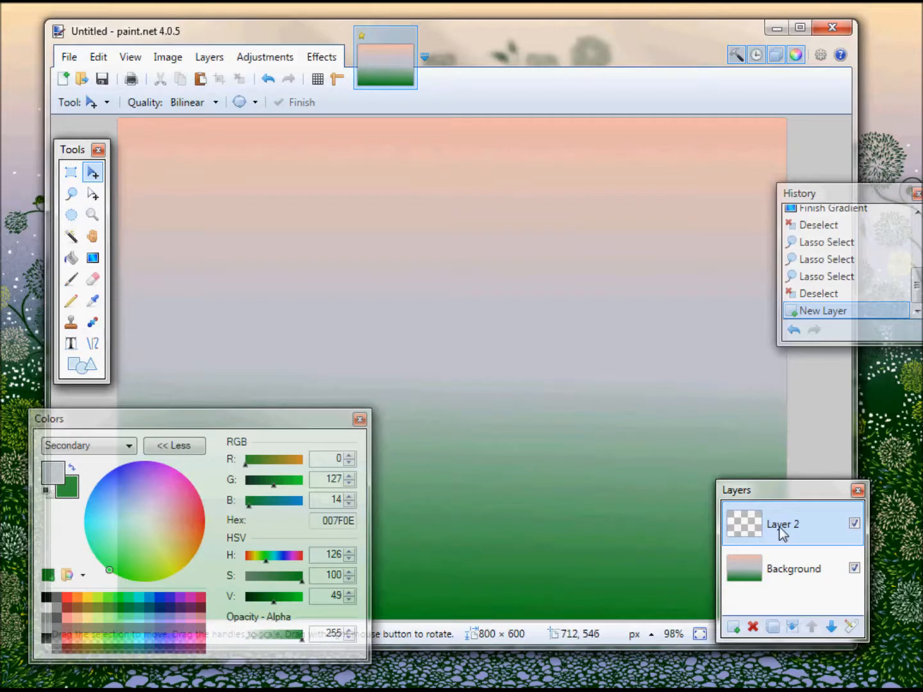
click(851, 627)
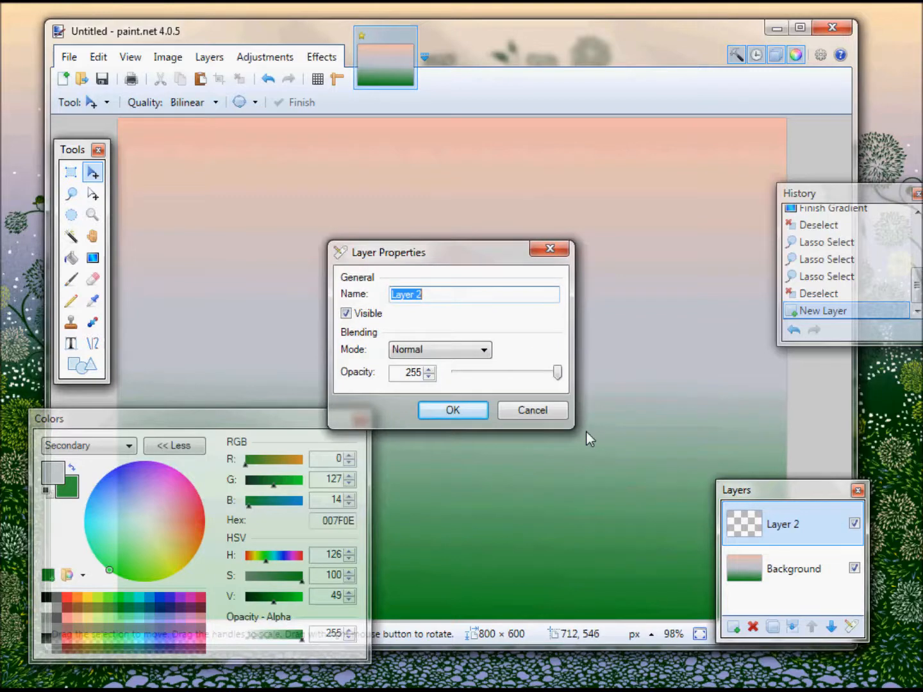
text(Stone Path)
click(454, 410)
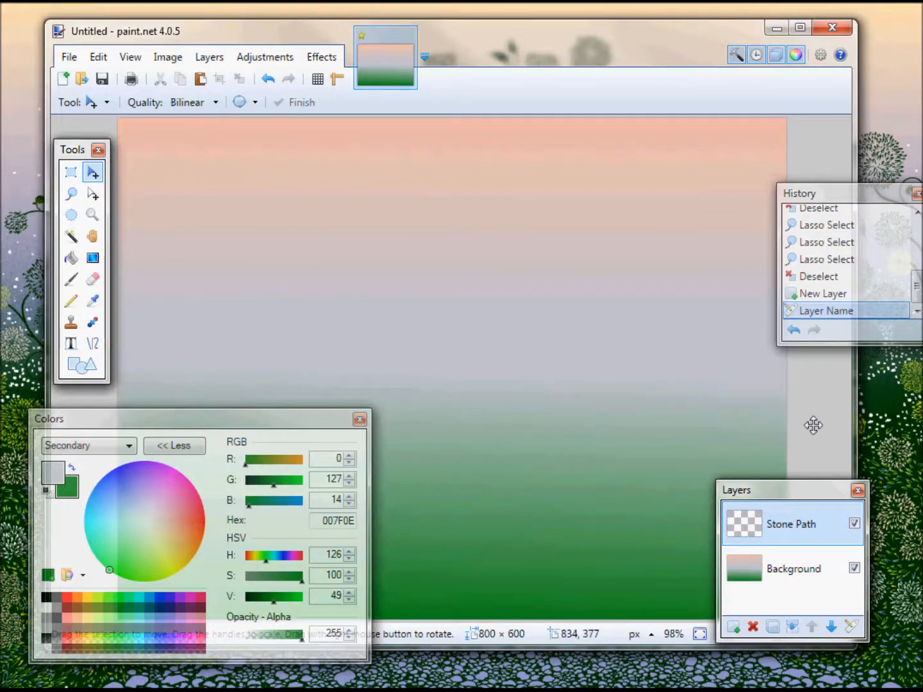
drag(791, 493, 836, 505)
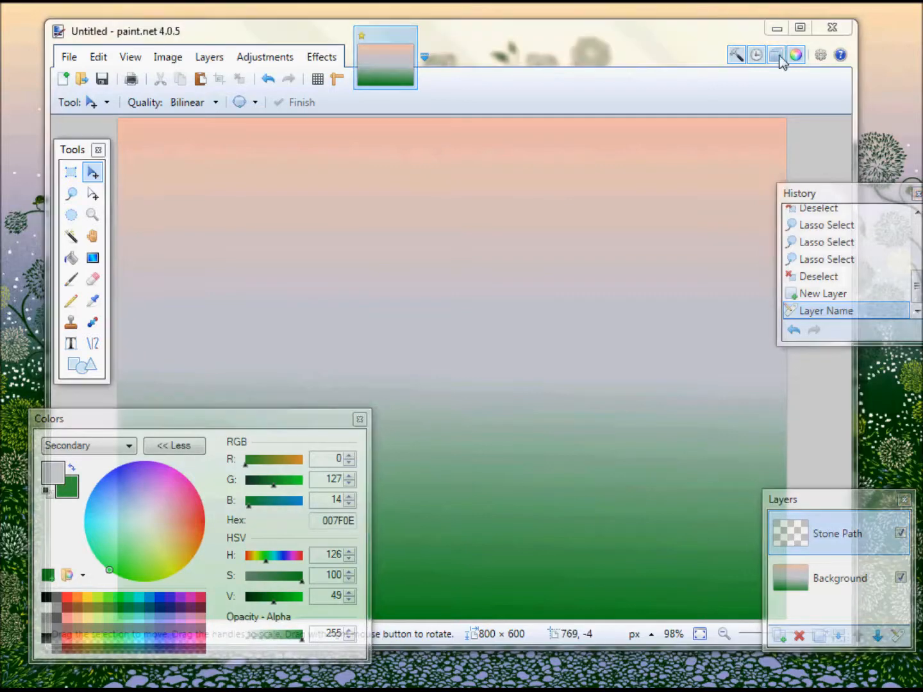
Uncover the desktop wallpaper briefly to examine the shape of its stone path
mouse_move(712, 27)
mouse_down()
mouse_move(405, 52)
mouse_move(169, 50)
mouse_up()
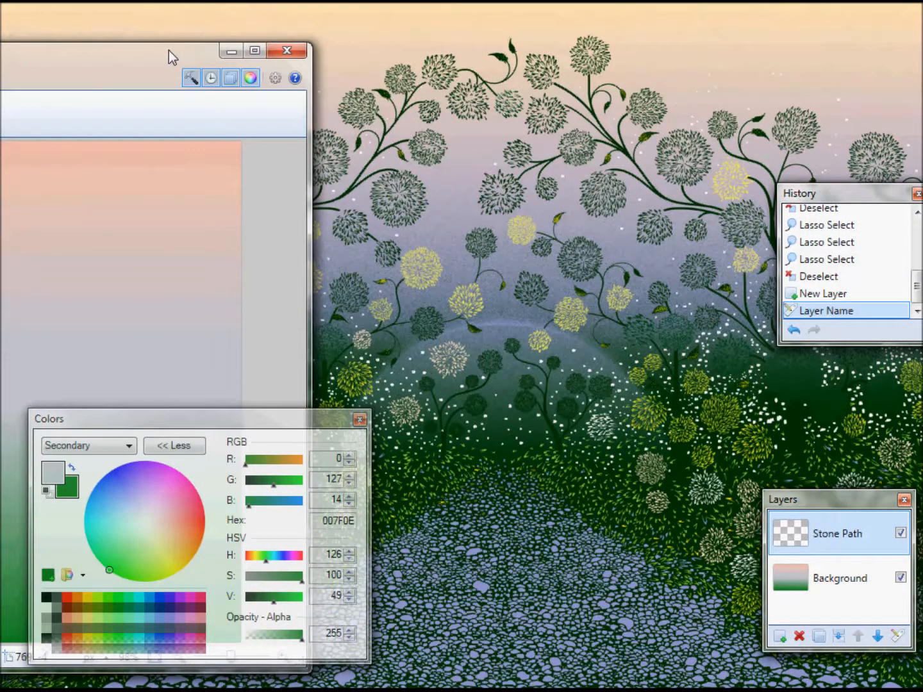
mouse_move(169, 50)
mouse_down()
mouse_move(241, 52)
mouse_move(193, 55)
mouse_up()
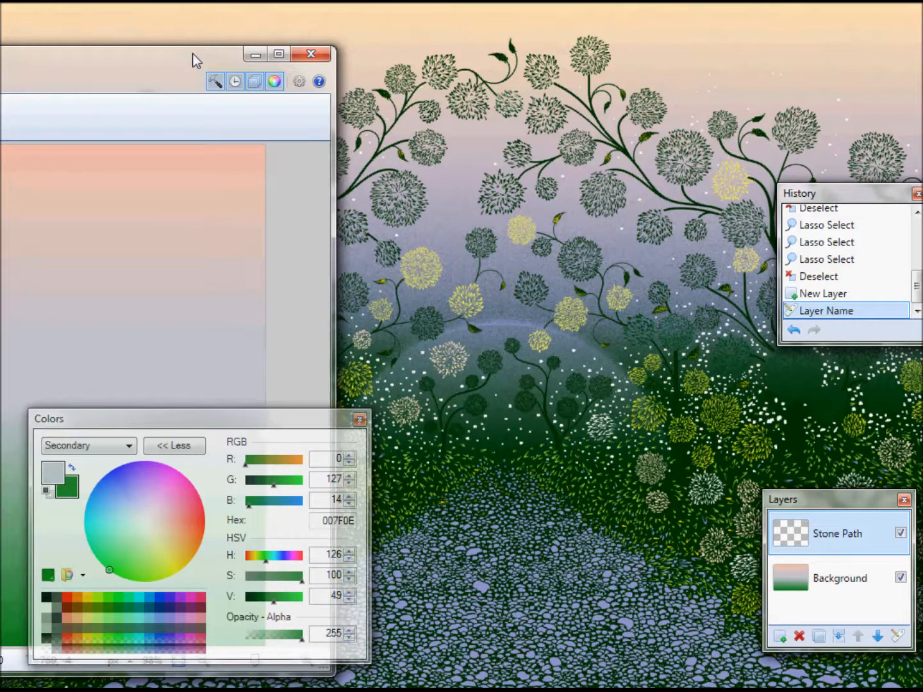
mouse_move(193, 55)
mouse_down()
mouse_move(546, 55)
mouse_move(757, 68)
mouse_move(741, 43)
mouse_up()
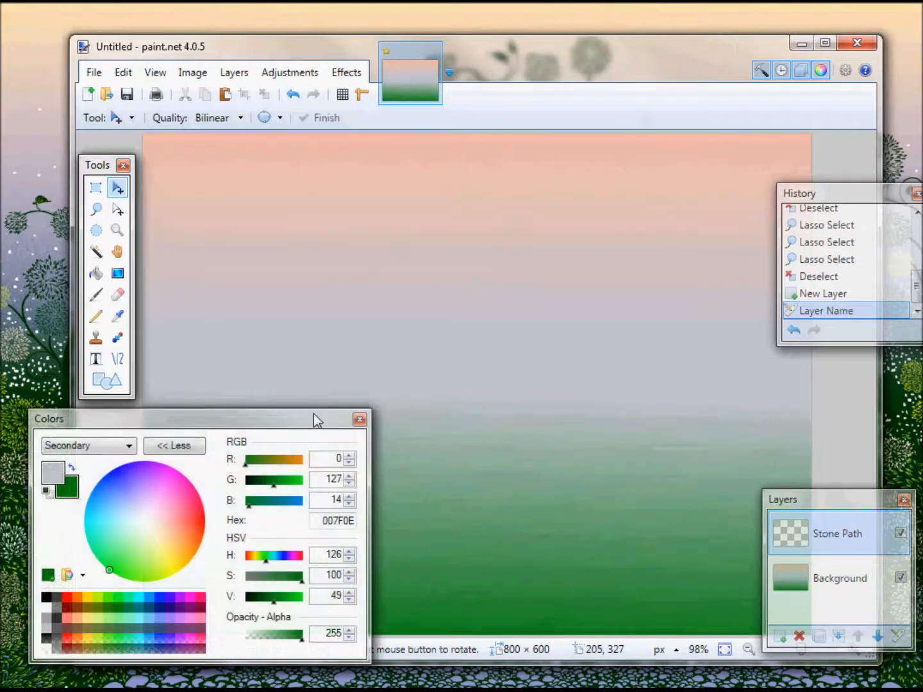
Lasso a hill-shaped path area about 594 × 311 px rising from the canvas's lower edge
drag(313, 413, 219, 413)
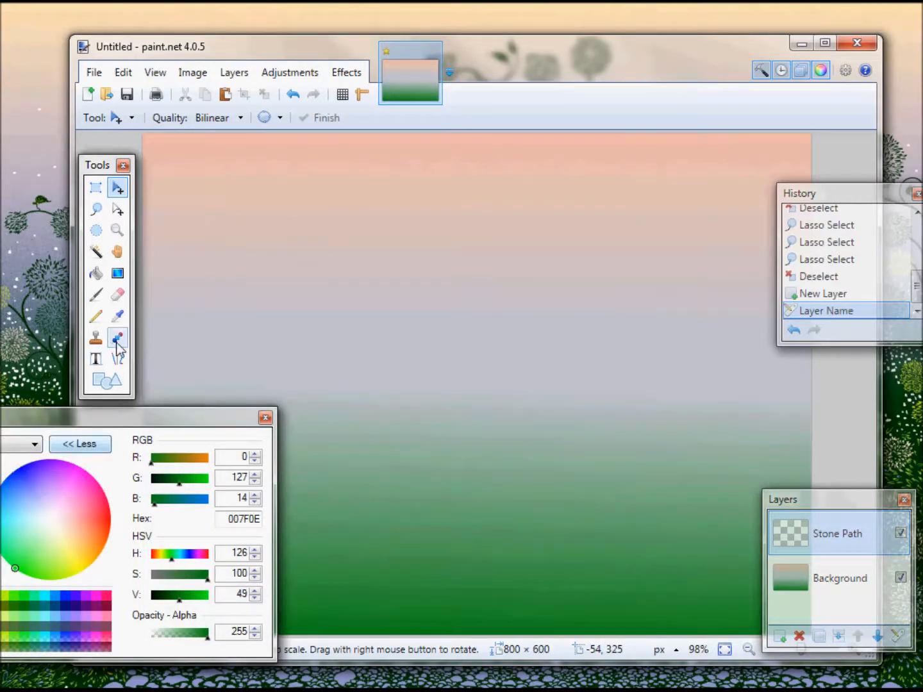
click(97, 210)
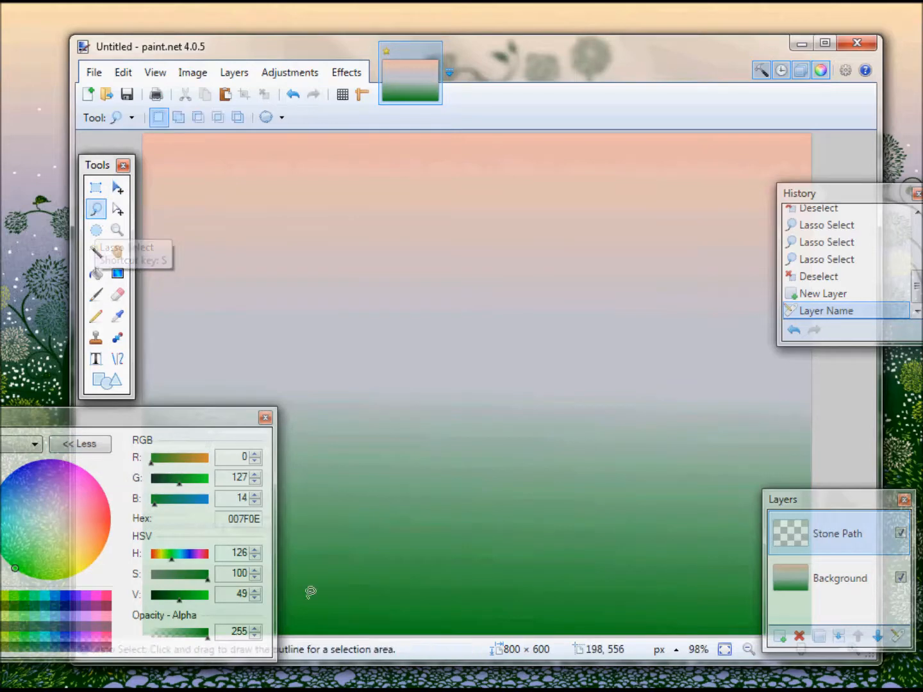
drag(205, 418, 54, 422)
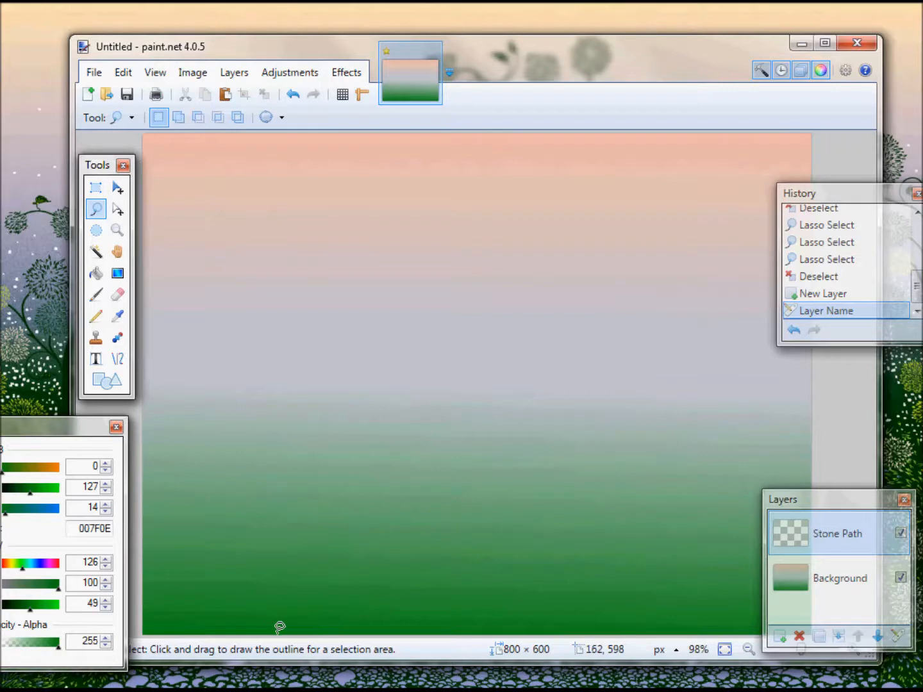
mouse_move(288, 627)
mouse_down()
mouse_move(316, 613)
mouse_move(366, 561)
mouse_move(477, 388)
mouse_move(495, 378)
mouse_move(521, 384)
mouse_move(581, 424)
mouse_move(729, 580)
mouse_move(789, 619)
mouse_move(800, 654)
mouse_up()
Fill the lassoed path area with the dark green secondary color and lower the color's brightness
drag(20, 427, 293, 259)
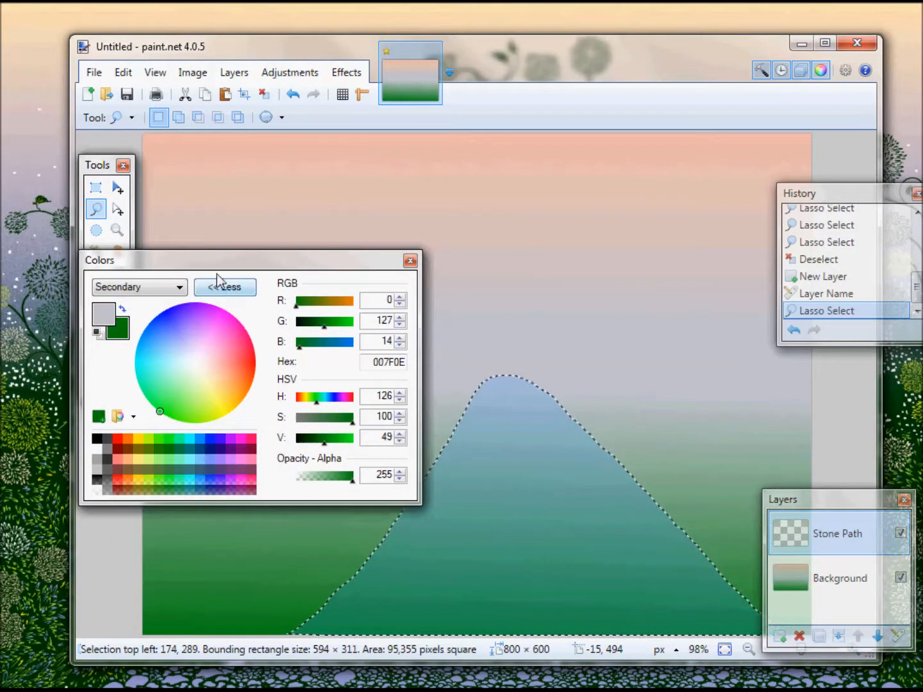
drag(216, 268, 88, 475)
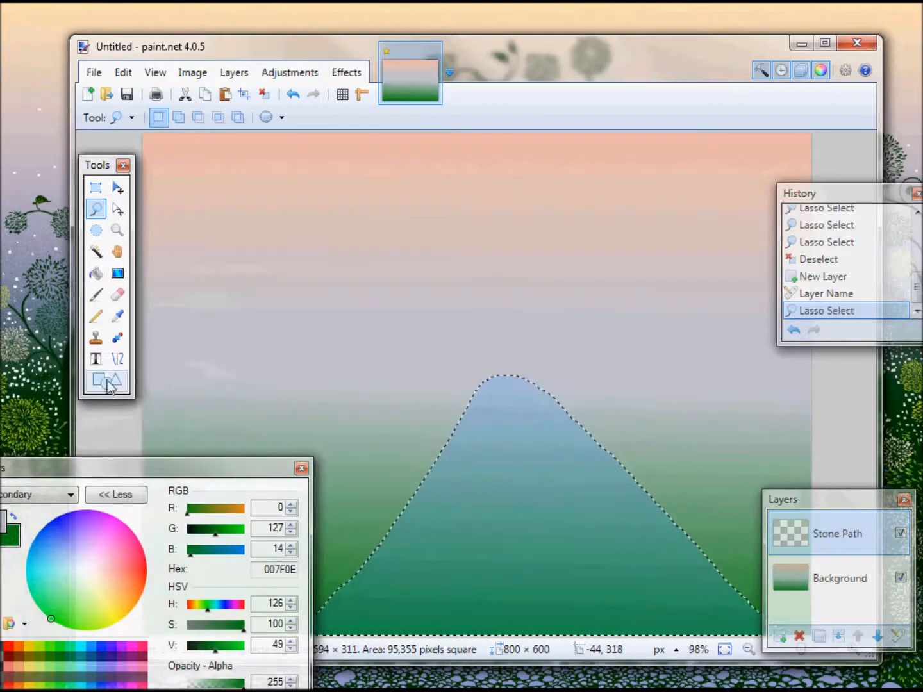
click(95, 275)
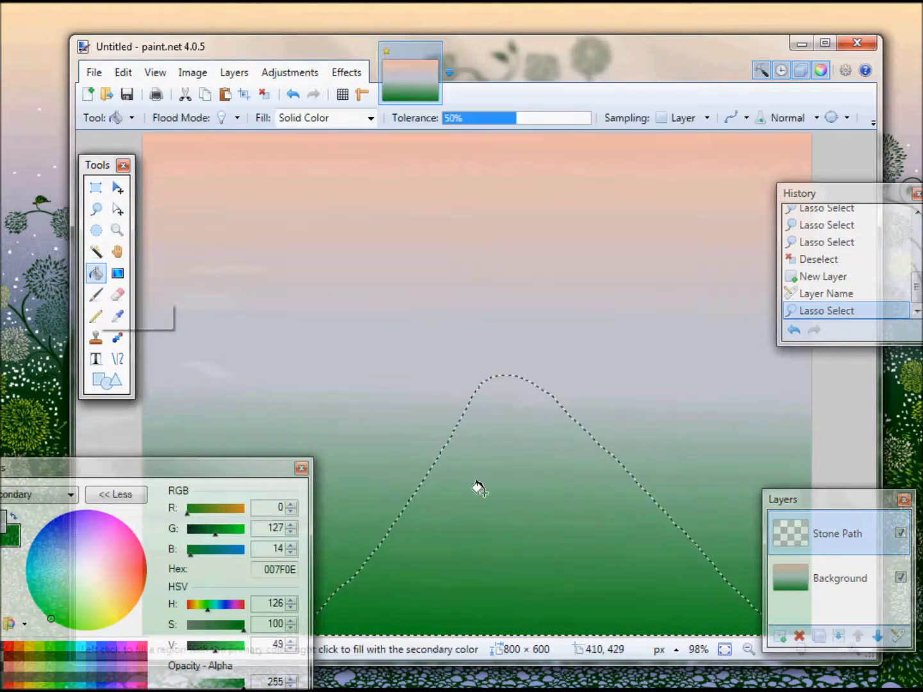
click(518, 489)
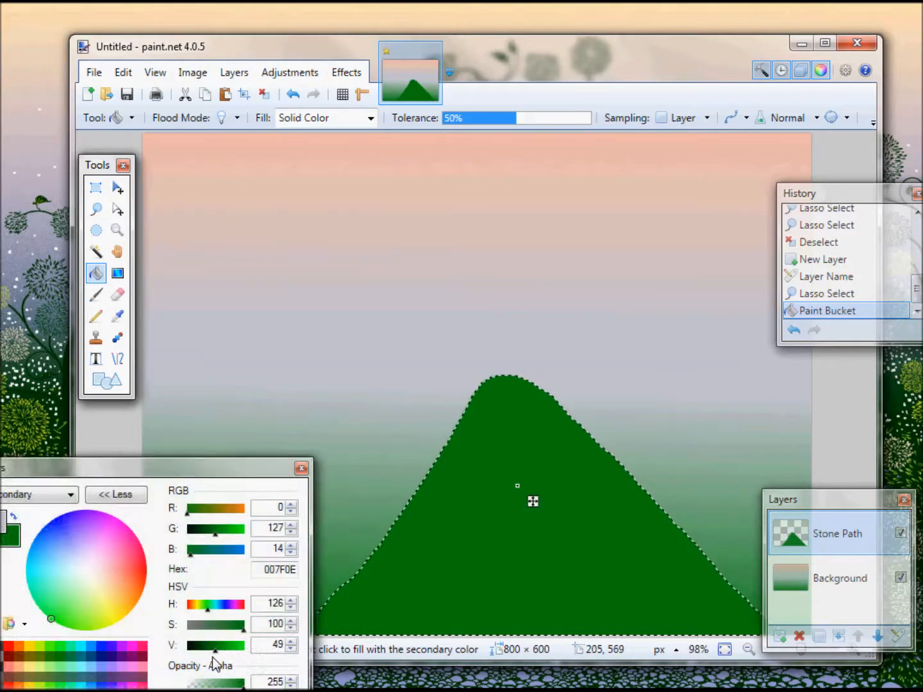
drag(213, 655, 207, 656)
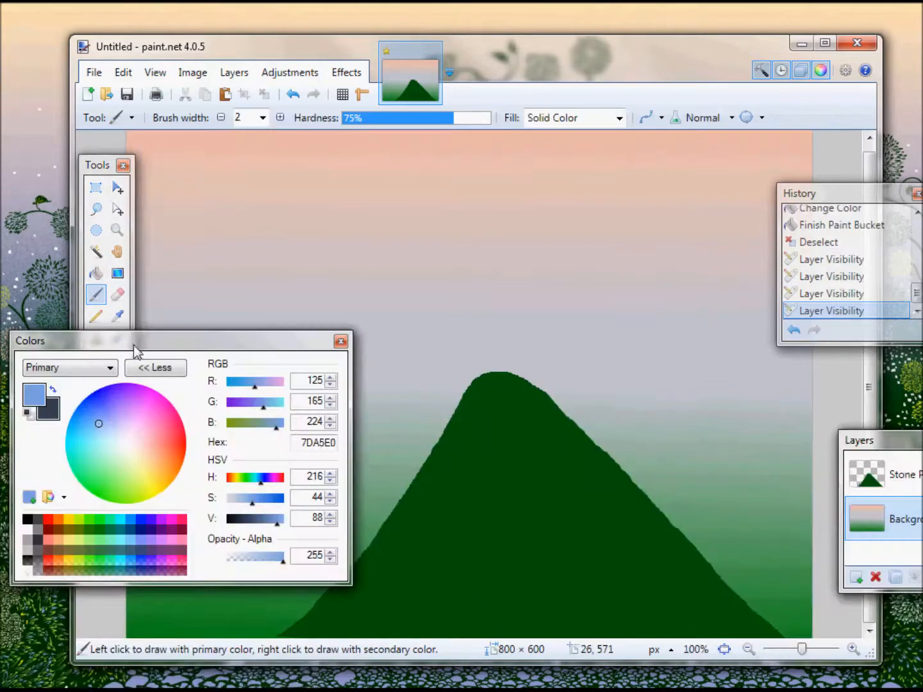
Paint a blue 7DA5E0 stroke with a width-2 brush on the Background layer beneath the green path, and switch between the two layers
drag(141, 349, 118, 360)
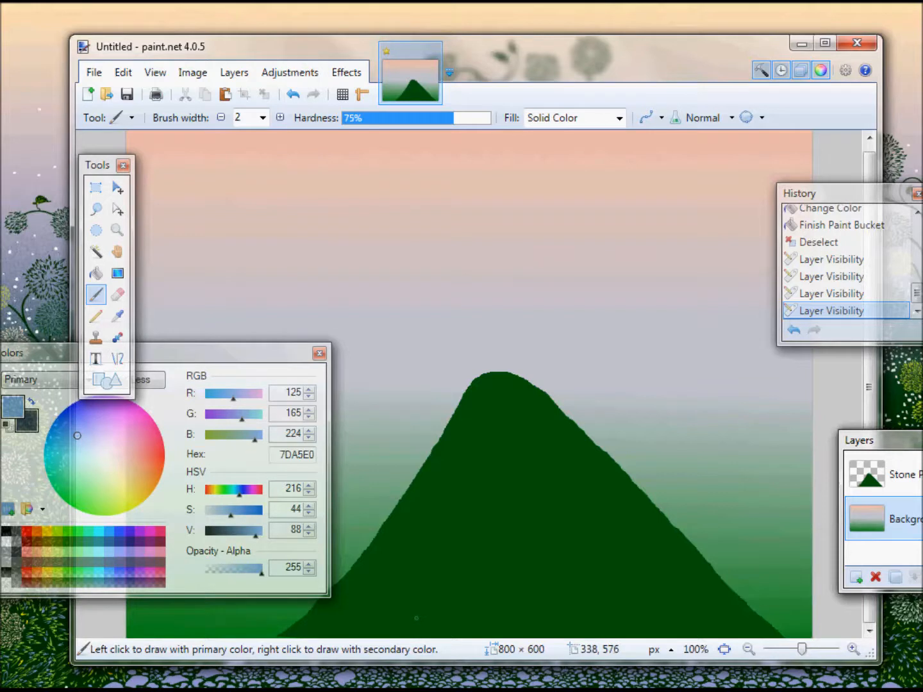
drag(417, 618, 690, 587)
click(903, 483)
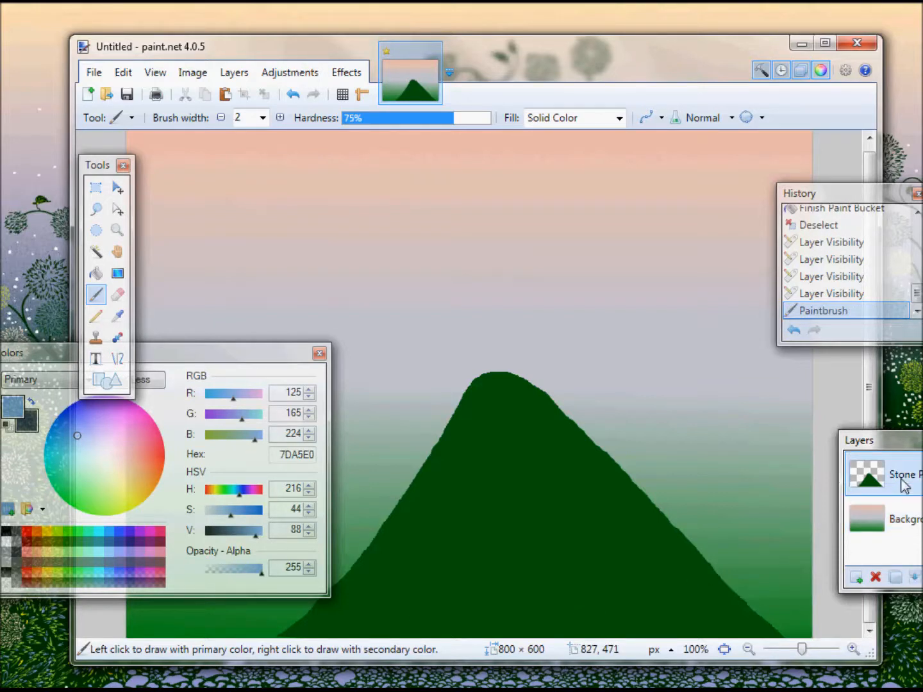
click(909, 533)
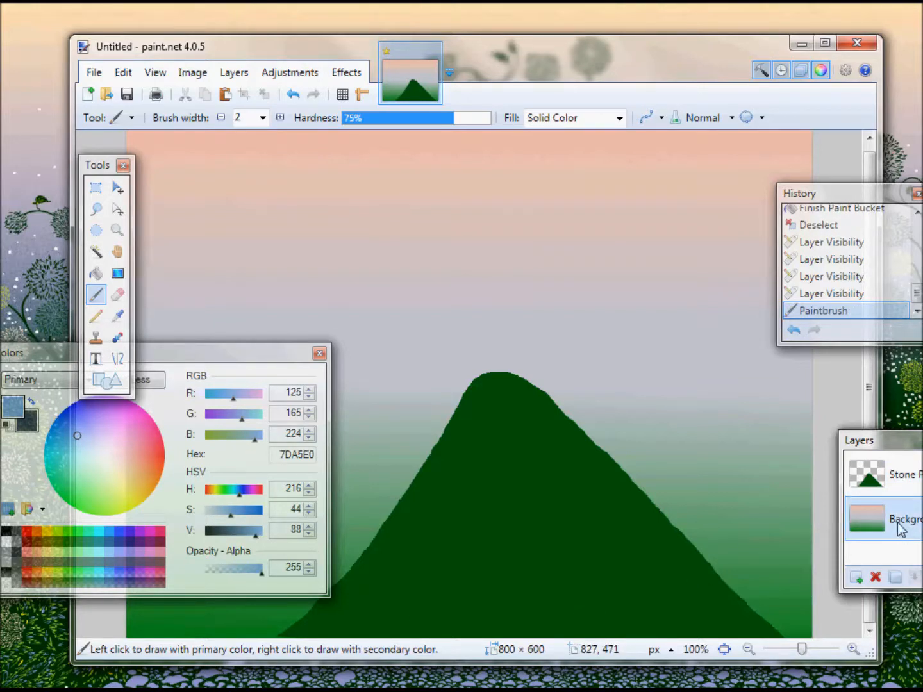
Undo the blue brush stroke on the Background layer, and hide and show the Stone Path layer to compare them
drag(897, 448, 828, 423)
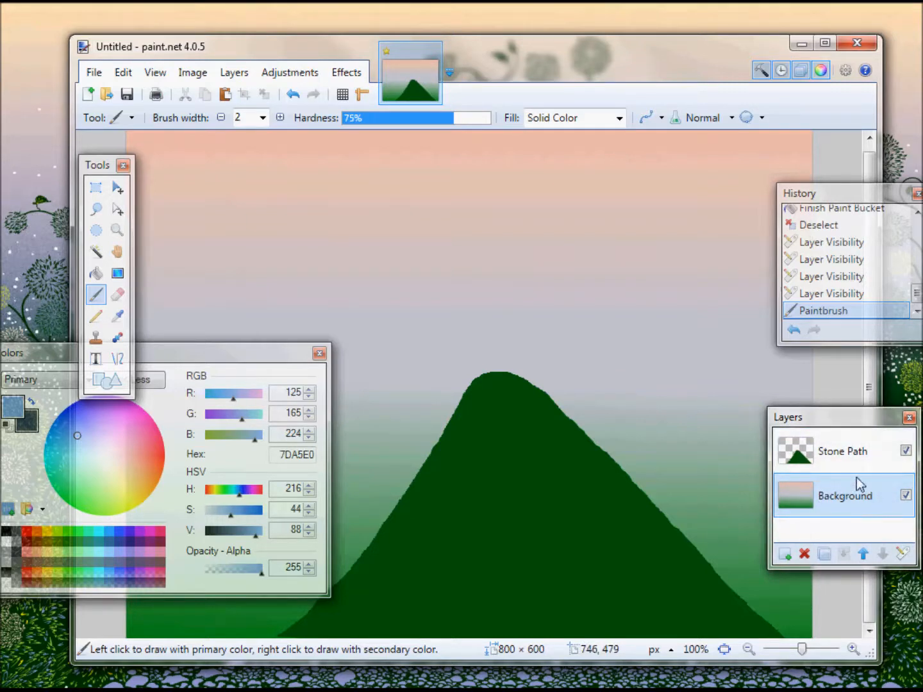
click(906, 451)
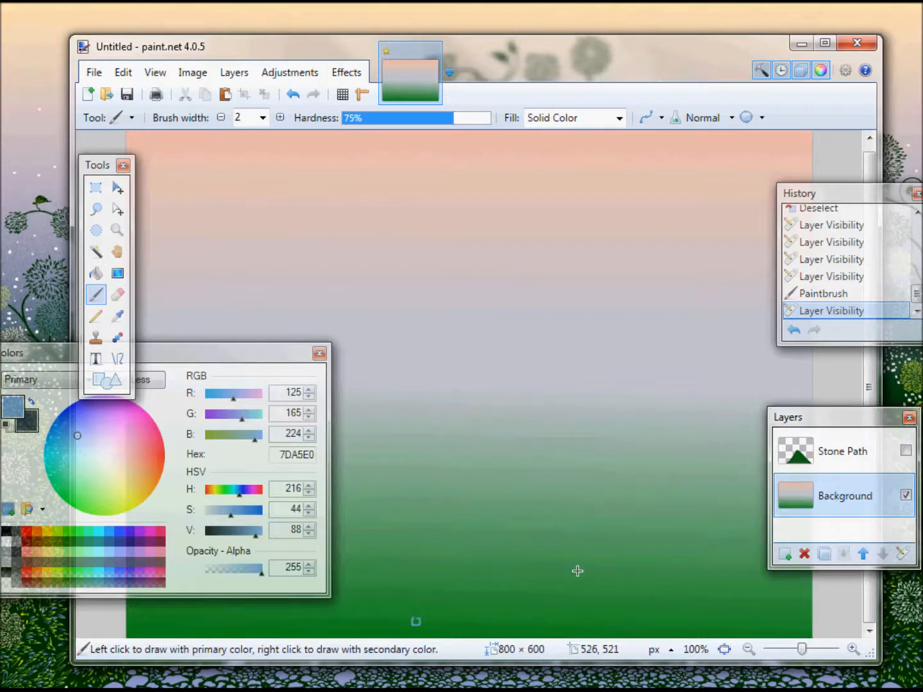
key(ctrl+z)
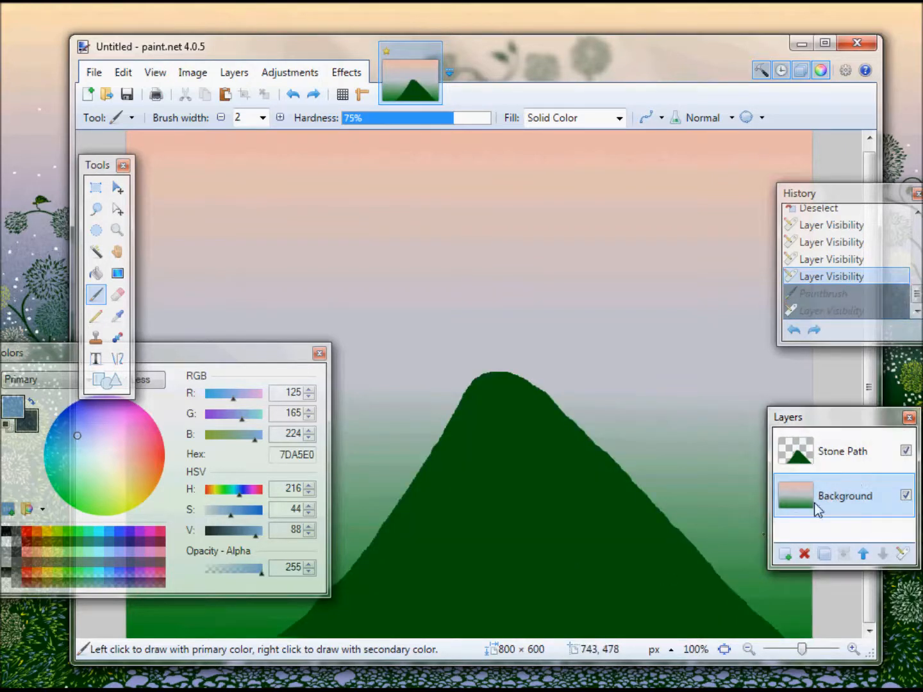
click(906, 450)
click(906, 451)
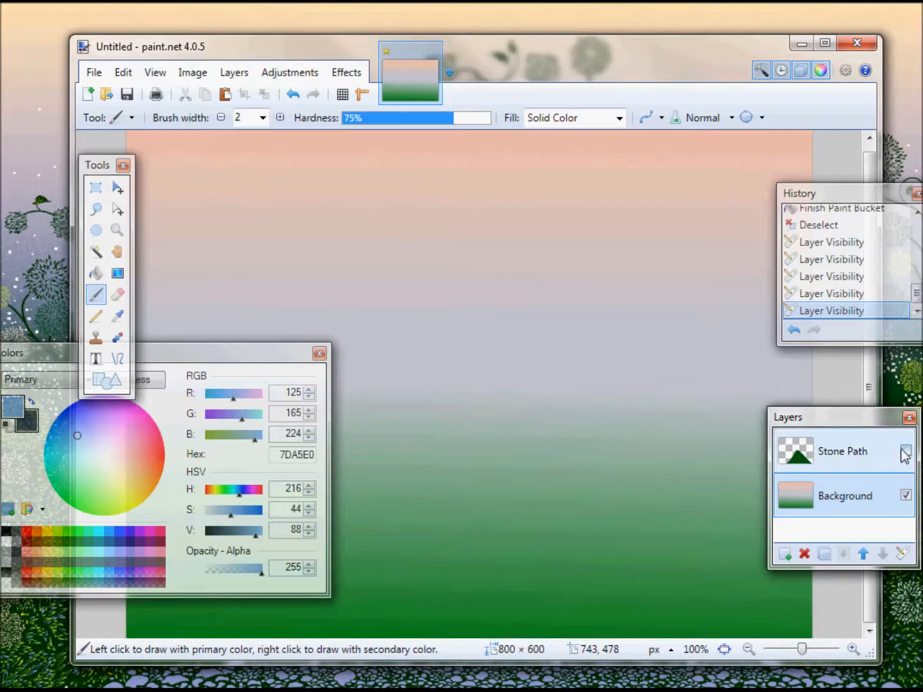
click(906, 450)
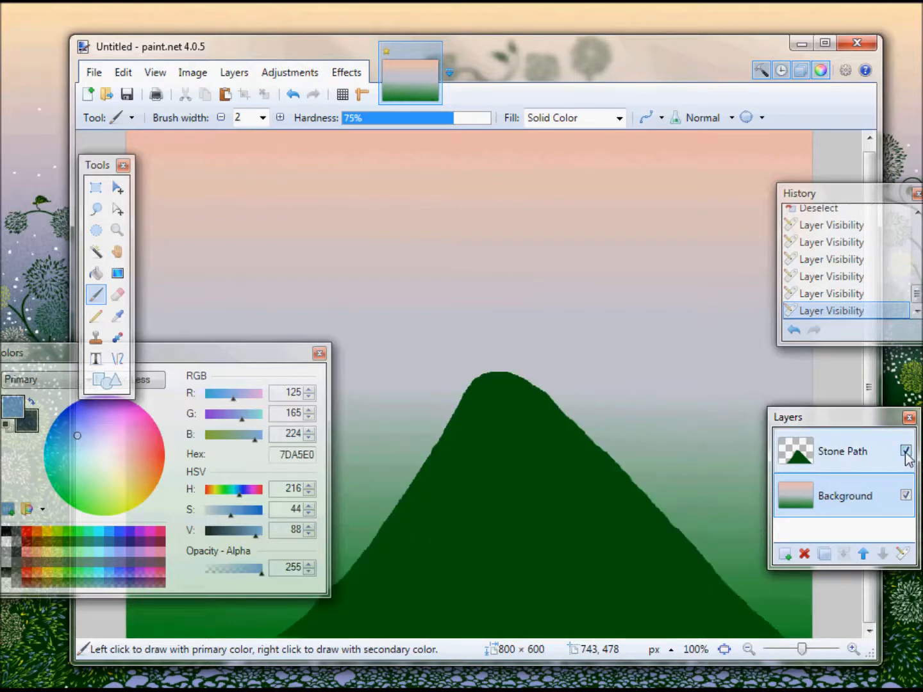
Add a new layer above the Stone Path layer and paint the first small blue 7DA5E0 stones near the path's lower edge
click(872, 463)
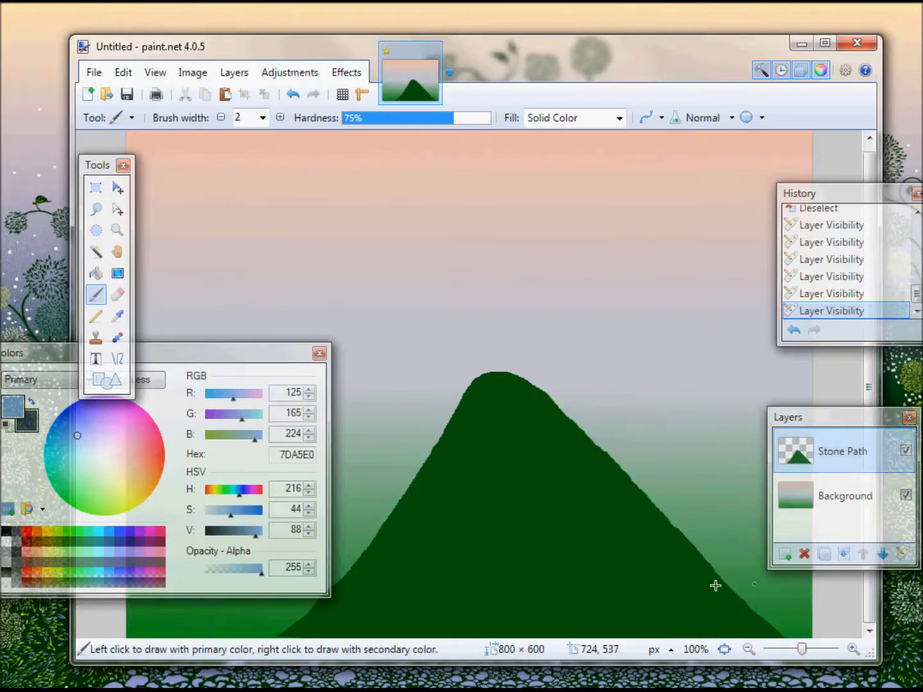
click(786, 555)
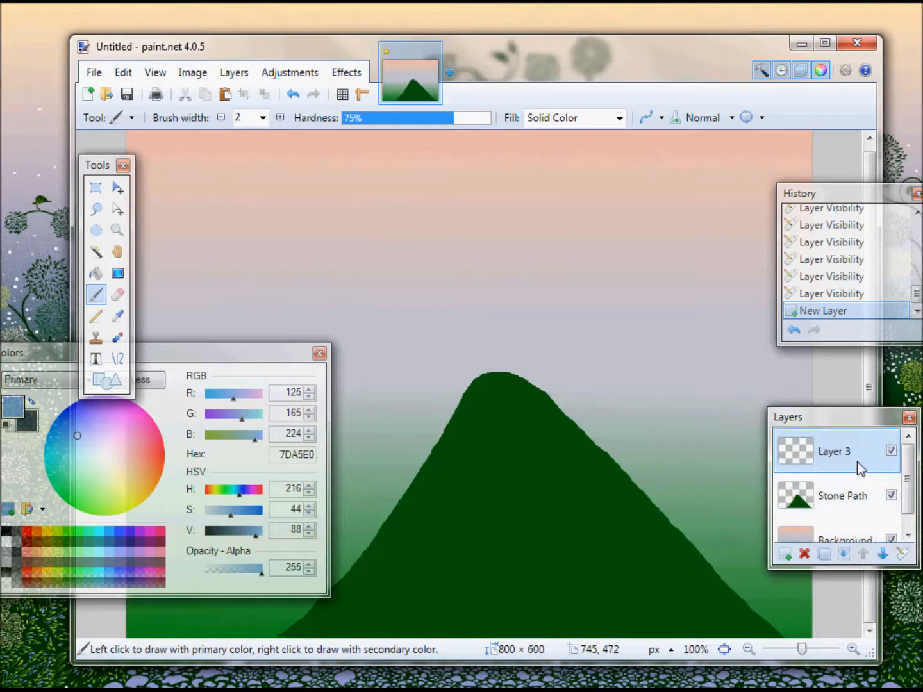
click(394, 610)
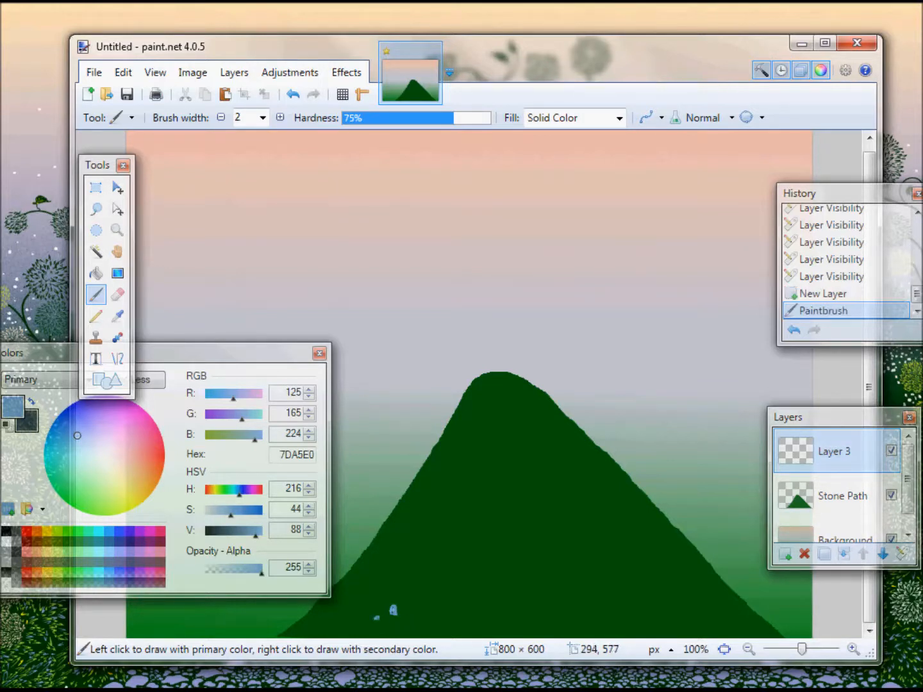
click(377, 618)
drag(378, 603, 414, 612)
drag(389, 620, 387, 622)
Paint a dense cluster of irregular, rounded blue stones with a width-5 brush on Layer 3, filling in the outlined ones
drag(511, 401, 498, 402)
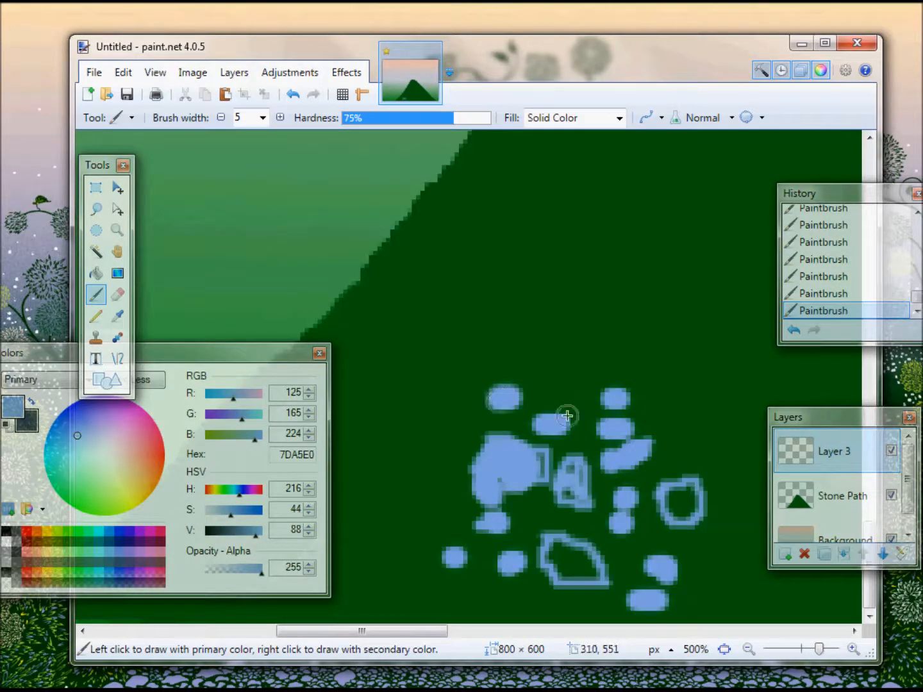
drag(560, 385, 541, 397)
drag(512, 418, 517, 420)
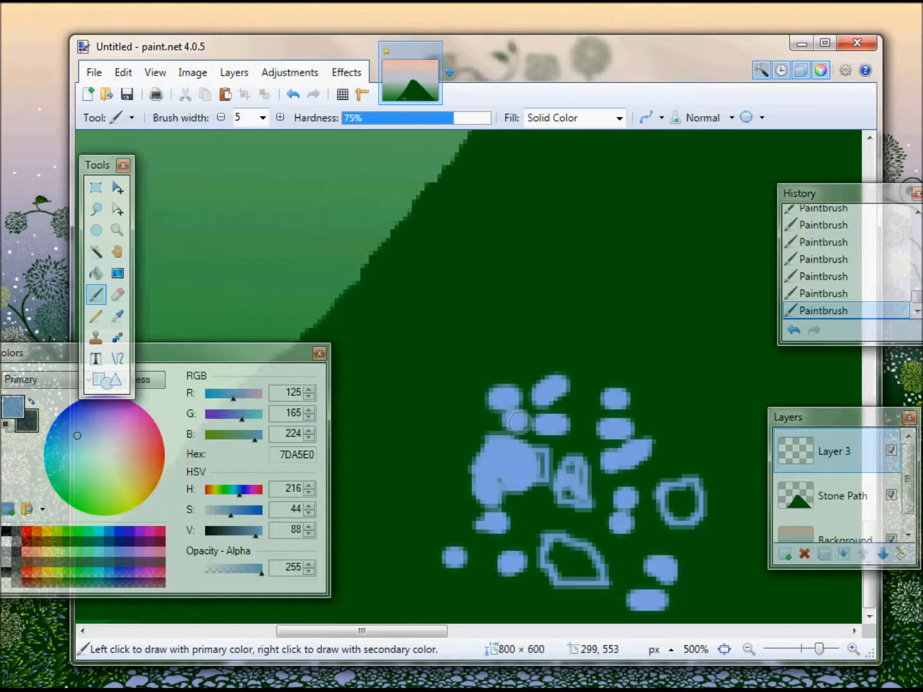
drag(587, 437, 587, 423)
click(666, 407)
drag(667, 408, 644, 409)
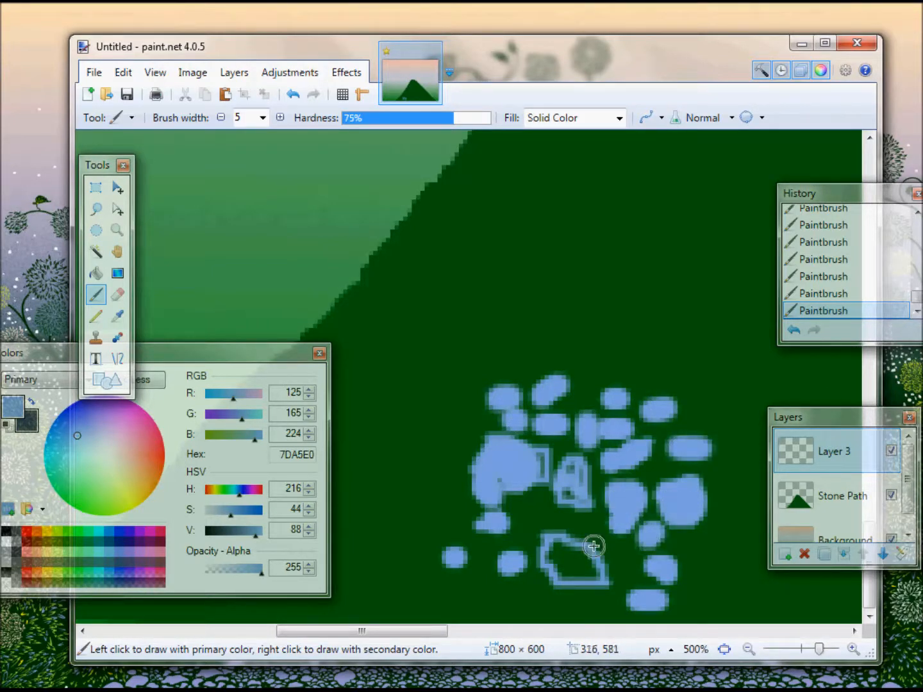
drag(593, 546, 564, 564)
drag(459, 510, 398, 490)
mouse_move(413, 439)
mouse_down()
mouse_move(451, 428)
mouse_move(436, 385)
mouse_up()
mouse_move(661, 369)
mouse_down()
mouse_move(638, 361)
mouse_move(588, 389)
mouse_up()
mouse_move(487, 554)
mouse_down()
mouse_move(477, 580)
mouse_move(542, 594)
mouse_up()
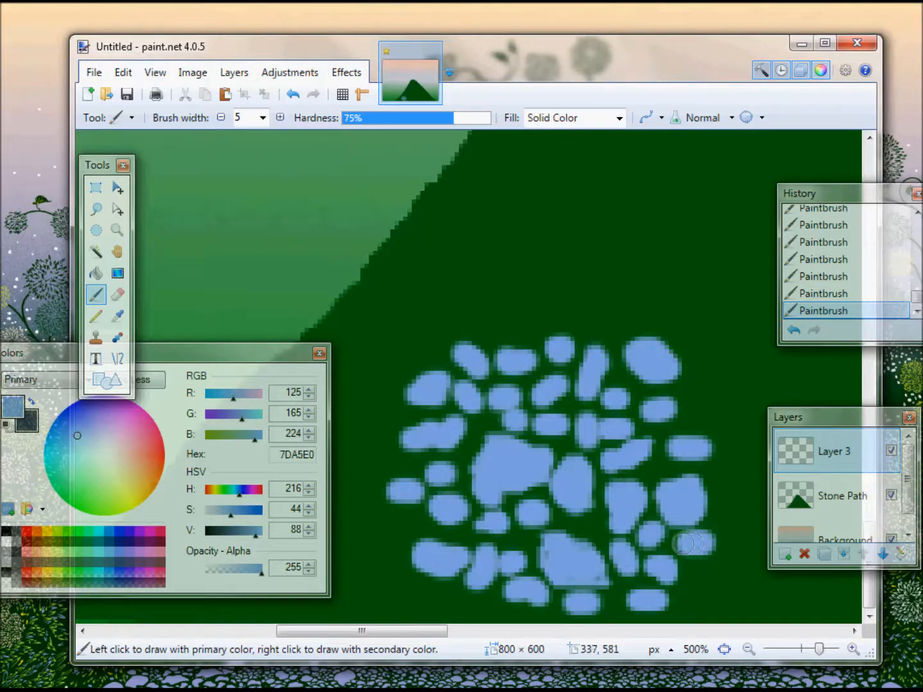
drag(686, 588, 705, 589)
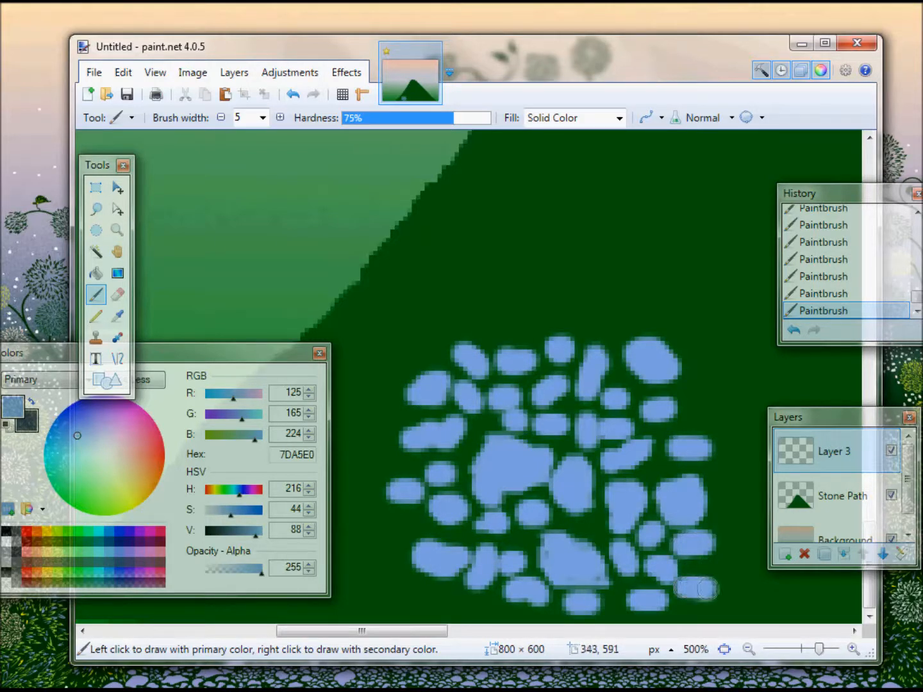
drag(424, 507, 401, 526)
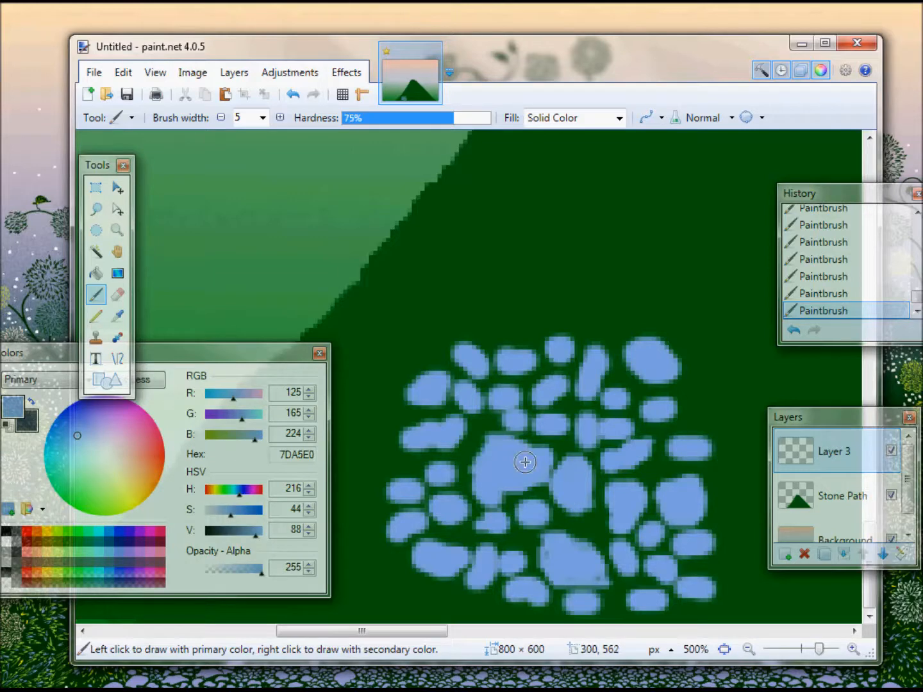
Lasso the stone cluster and hide the Stone Path and Background layers so only the stones show
click(102, 210)
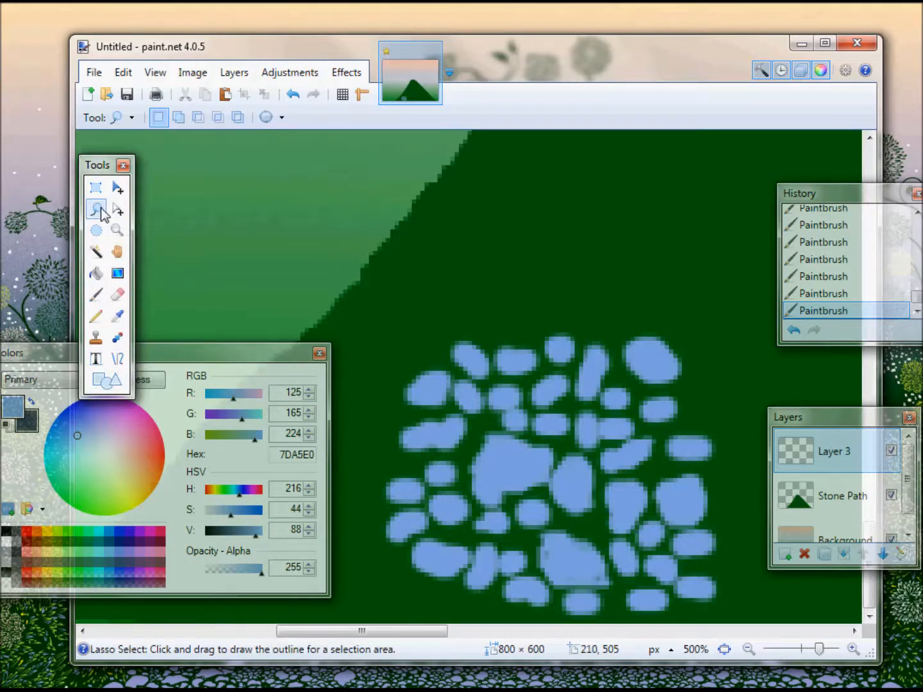
mouse_move(508, 333)
mouse_down()
mouse_move(595, 315)
mouse_move(695, 327)
mouse_move(749, 515)
mouse_move(753, 574)
mouse_move(729, 618)
mouse_move(691, 629)
mouse_move(580, 629)
mouse_move(475, 618)
mouse_move(375, 583)
mouse_move(364, 567)
mouse_move(359, 459)
mouse_move(393, 367)
mouse_move(419, 338)
mouse_move(512, 324)
mouse_up()
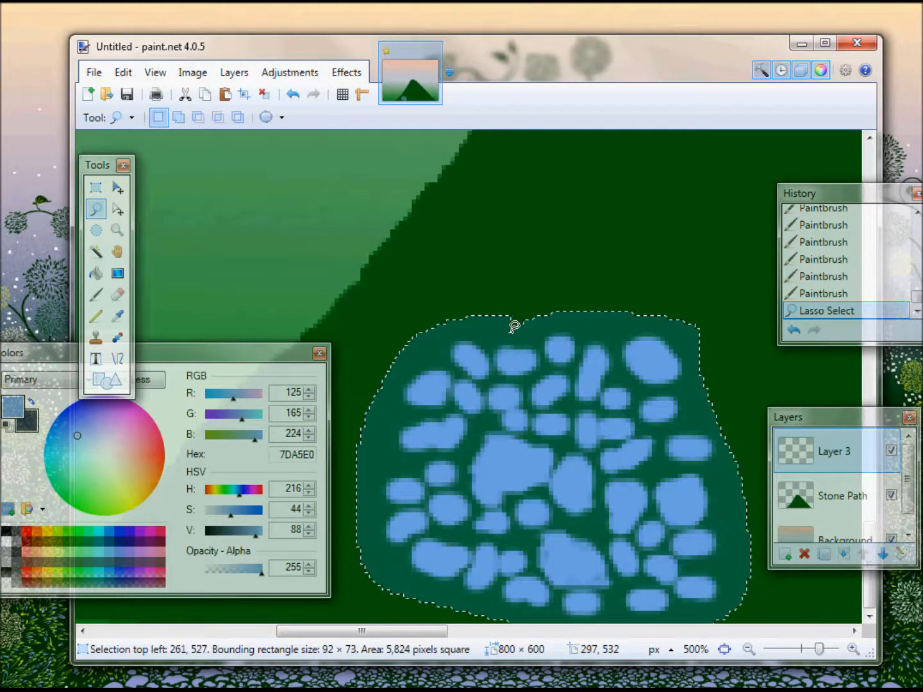
click(892, 496)
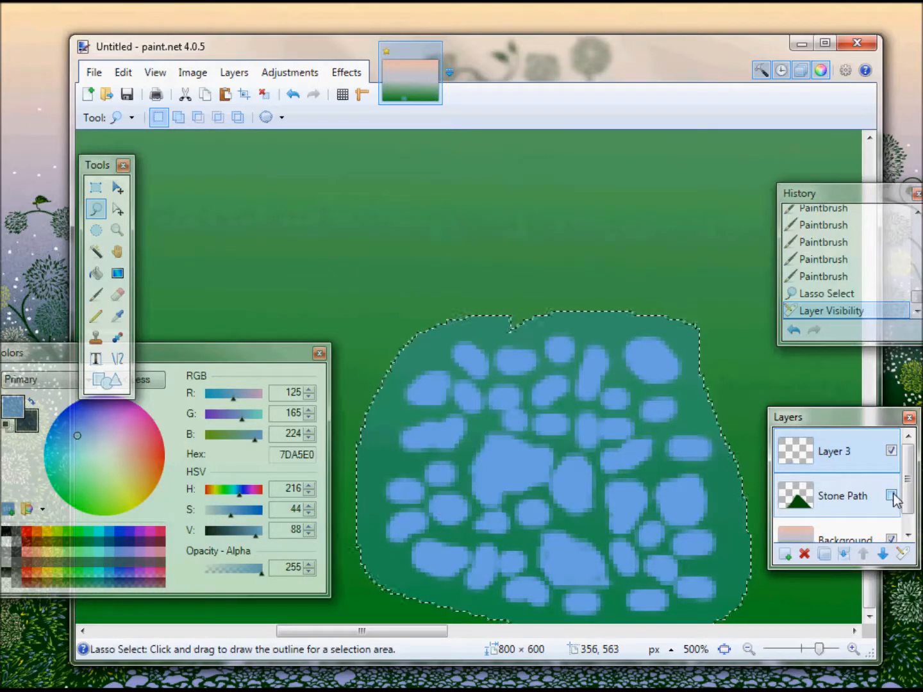
click(892, 539)
drag(893, 569, 909, 597)
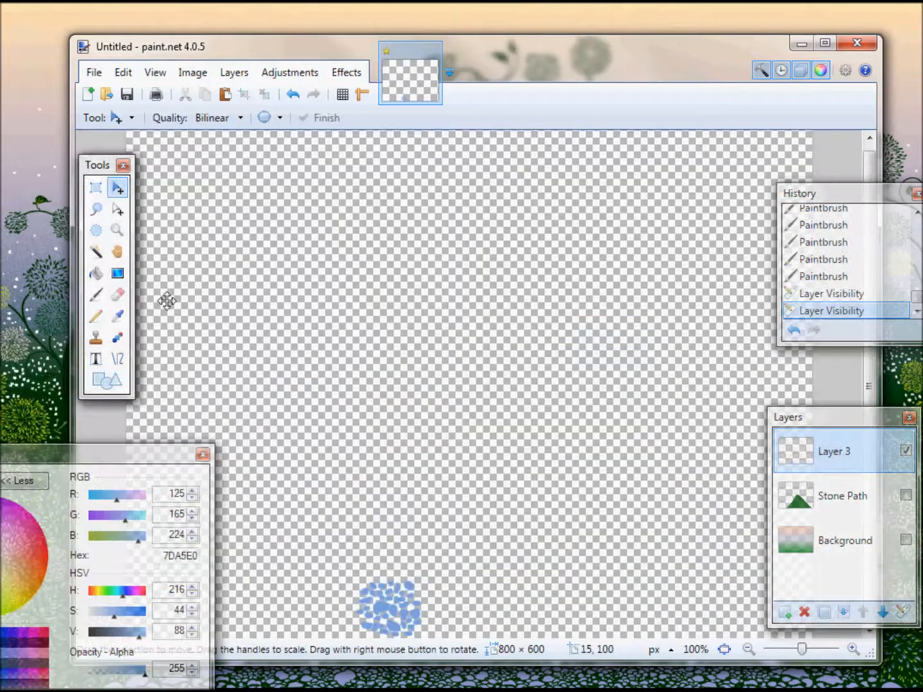
Lasso the whole stone cluster on Layer 3 with a selection about 104 × 77 px
click(96, 209)
drag(417, 634, 423, 609)
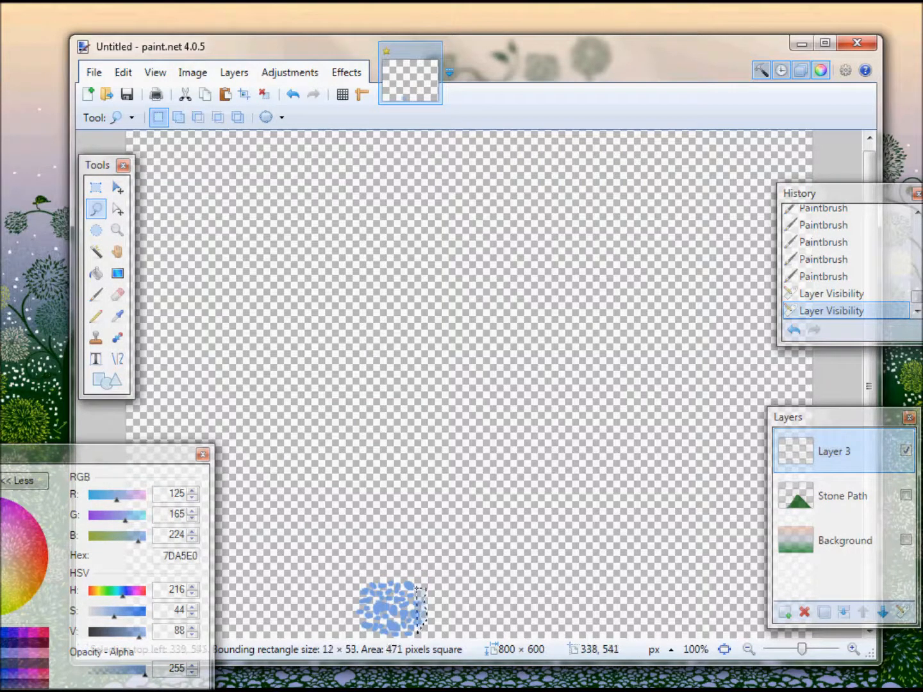
mouse_move(410, 575)
mouse_down()
mouse_move(372, 574)
mouse_move(345, 585)
mouse_move(354, 624)
mouse_move(380, 632)
mouse_move(417, 623)
mouse_up()
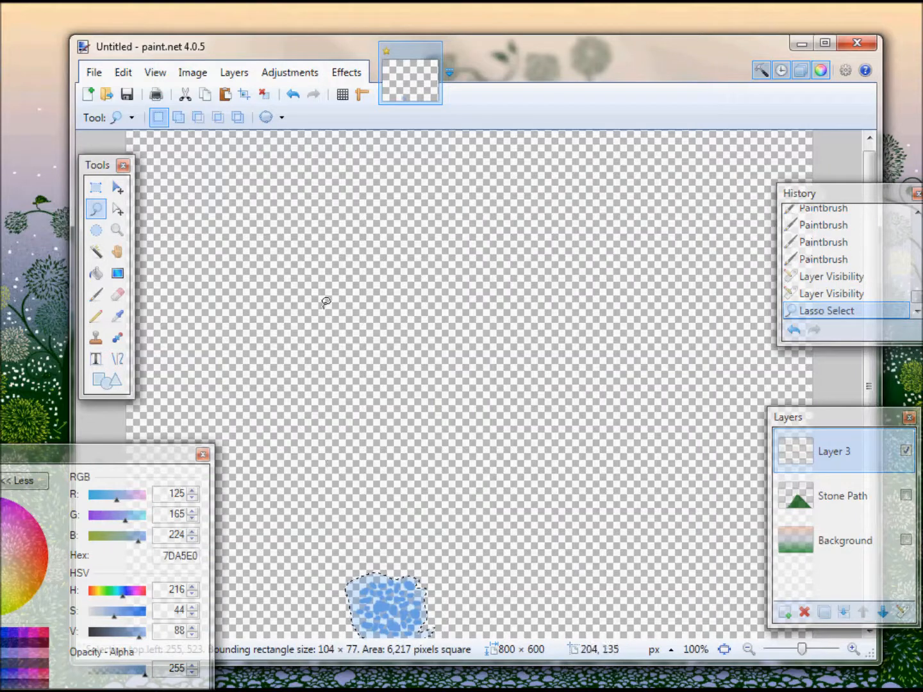
Copy and paste the selected stones and move the copy slightly down and to the left of the original
click(205, 95)
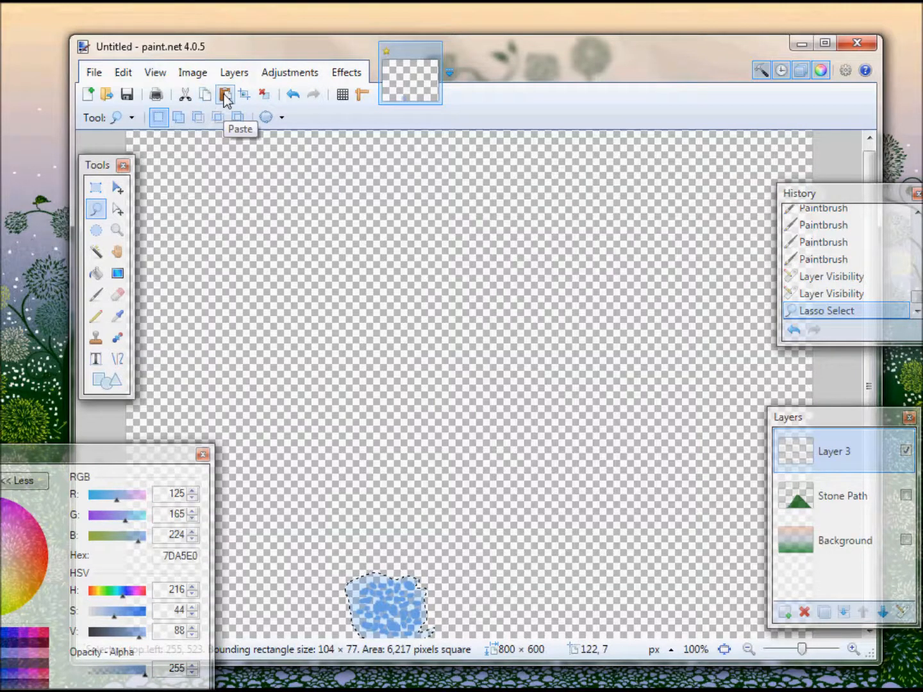
click(225, 94)
drag(390, 585, 352, 603)
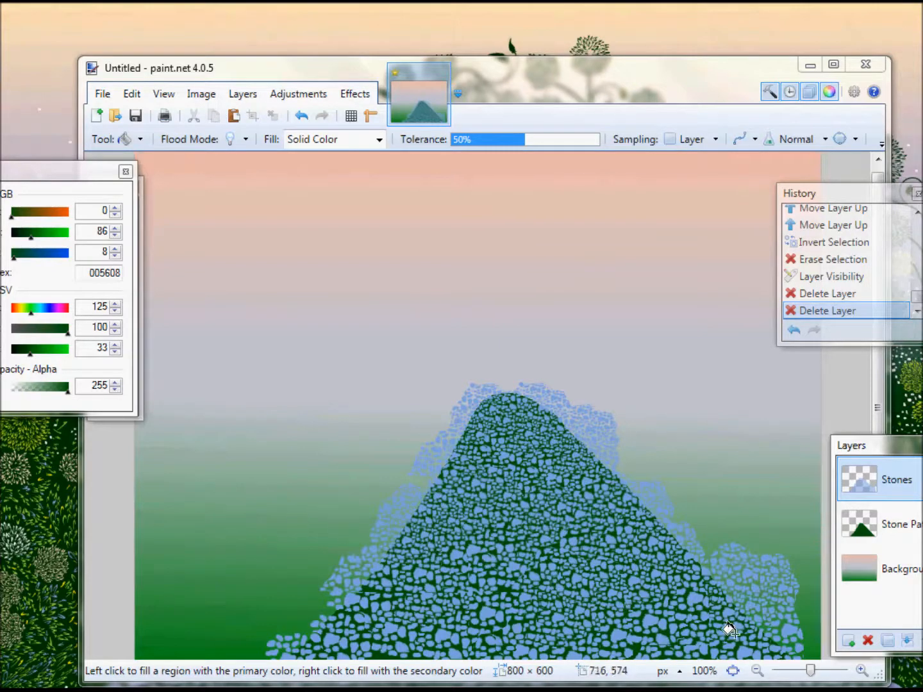
Duplicate the Background layer and place the copy between the Stones and Stone Path layers
click(864, 583)
key(ctrl+shift+d)
key(ctrl+alt+Page_Up)
key(ctrl+alt+Page_Up)
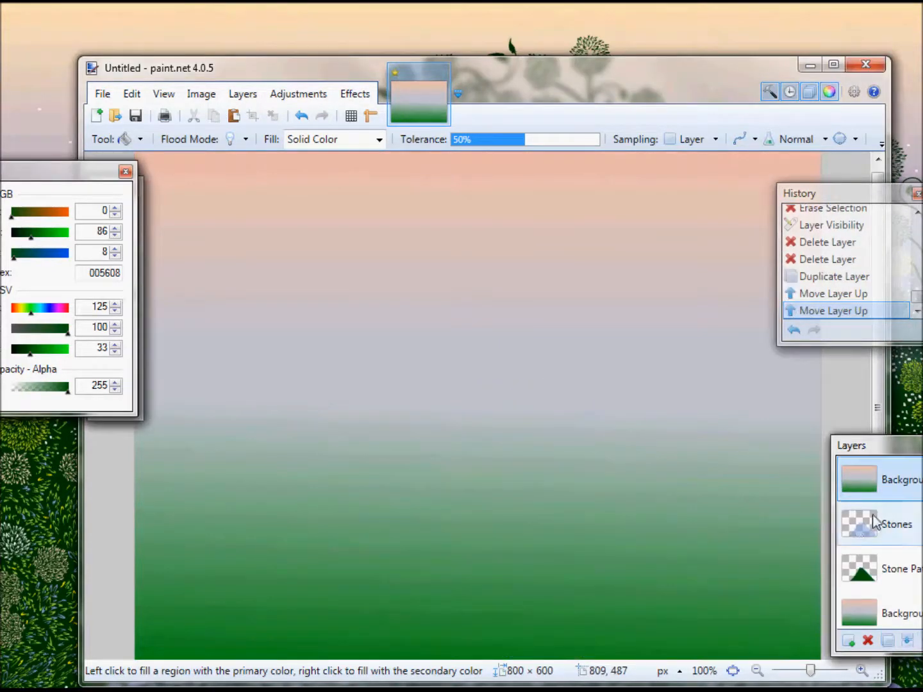
key(ctrl+alt+Page_Down)
Erase a lassoed path-shaped area about 536 × 306 px from the duplicated Background layer and move that layer above Stones
drag(39, 175, 163, 391)
click(104, 231)
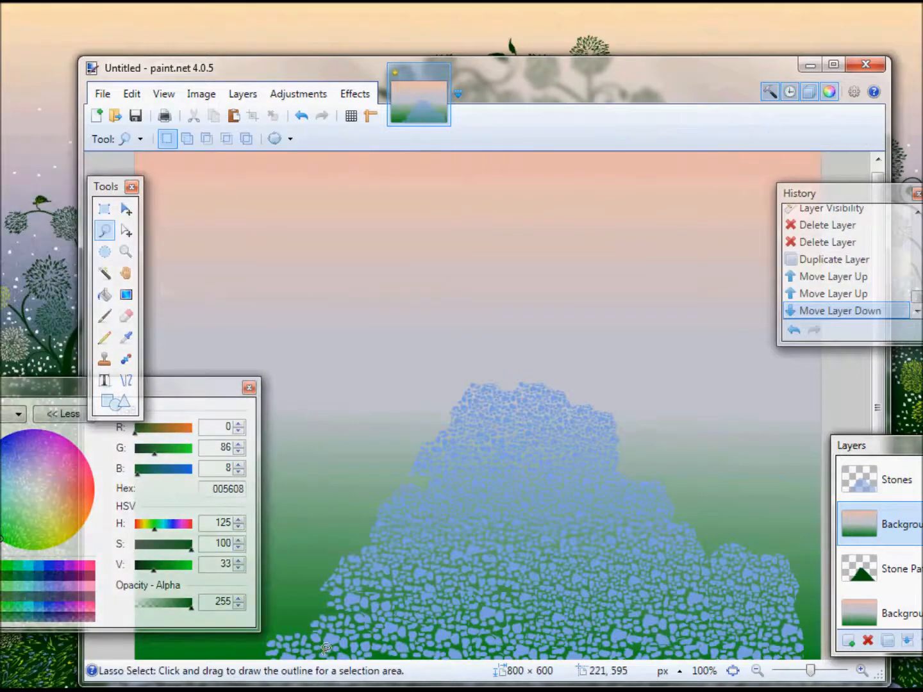
mouse_move(319, 659)
mouse_down()
mouse_move(440, 463)
mouse_move(480, 430)
mouse_move(496, 402)
mouse_move(534, 399)
mouse_move(581, 435)
mouse_move(621, 493)
mouse_move(792, 673)
mouse_up()
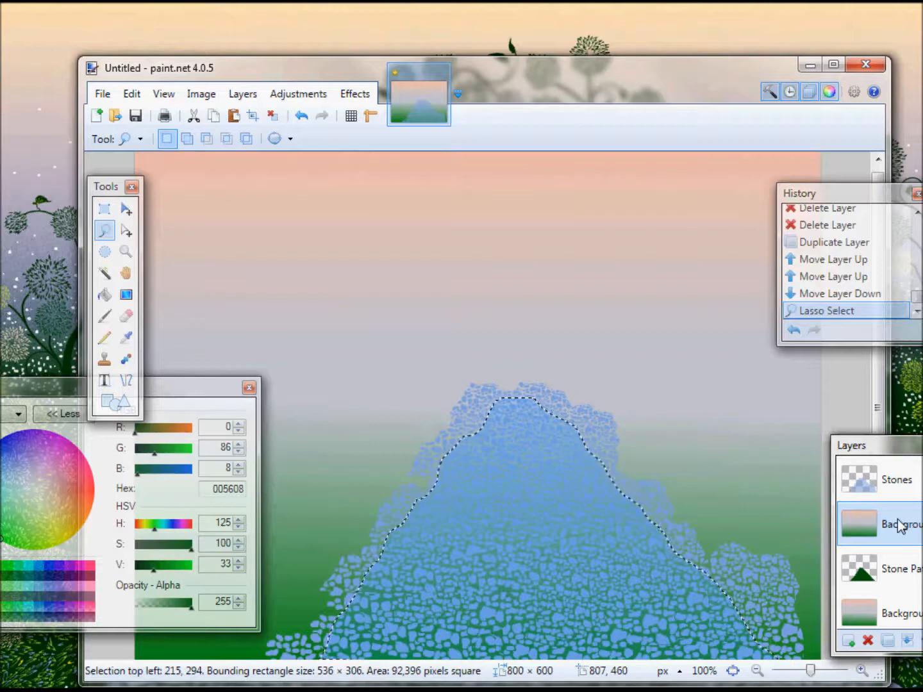
key(Delete)
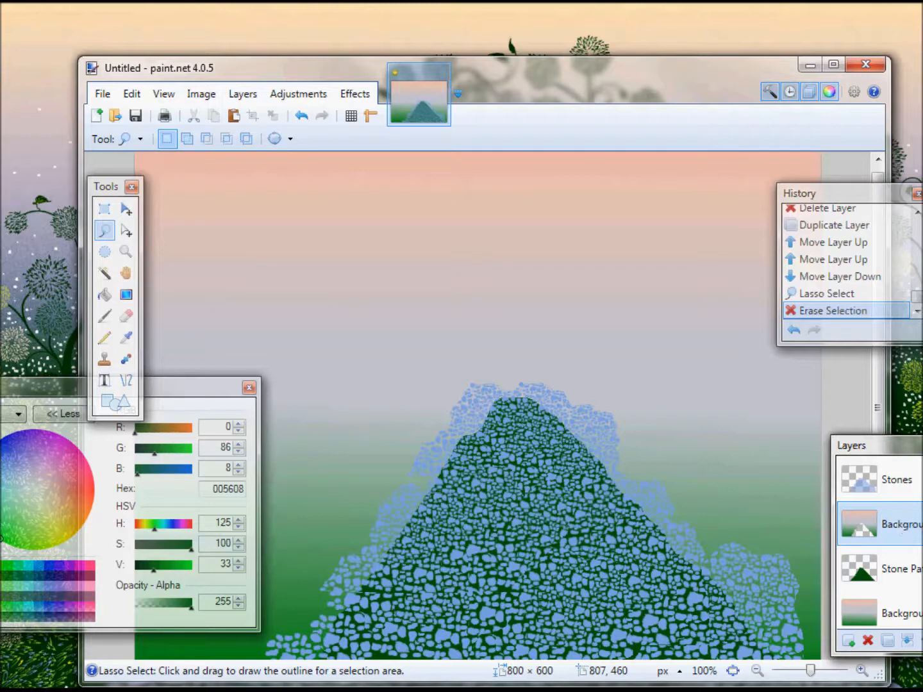
click(922, 640)
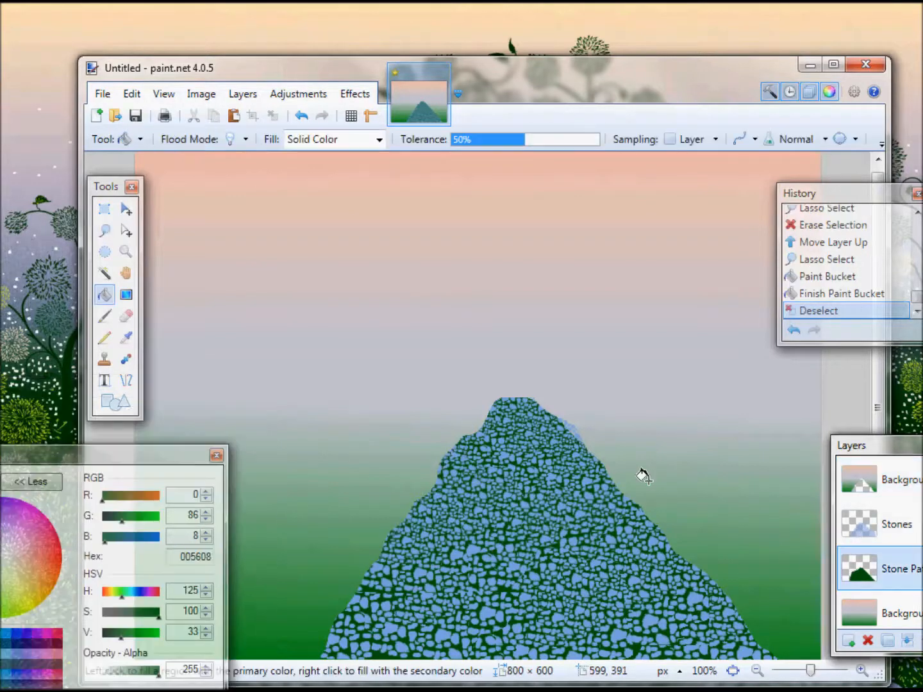
Make the duplicated Background layer active and lower the opacity of the primary green 005608 to 12
click(903, 482)
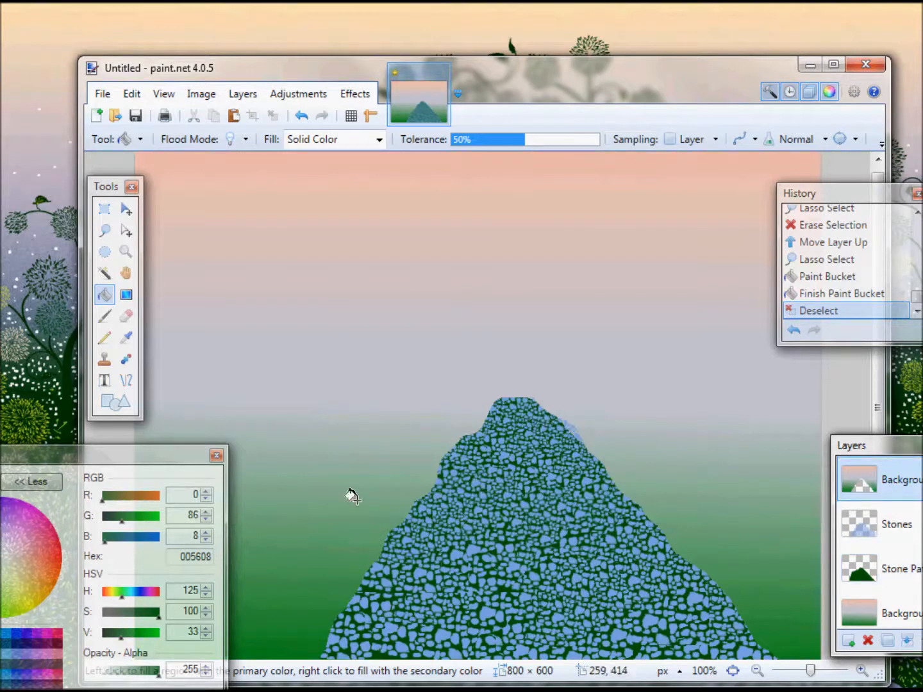
drag(168, 461, 66, 462)
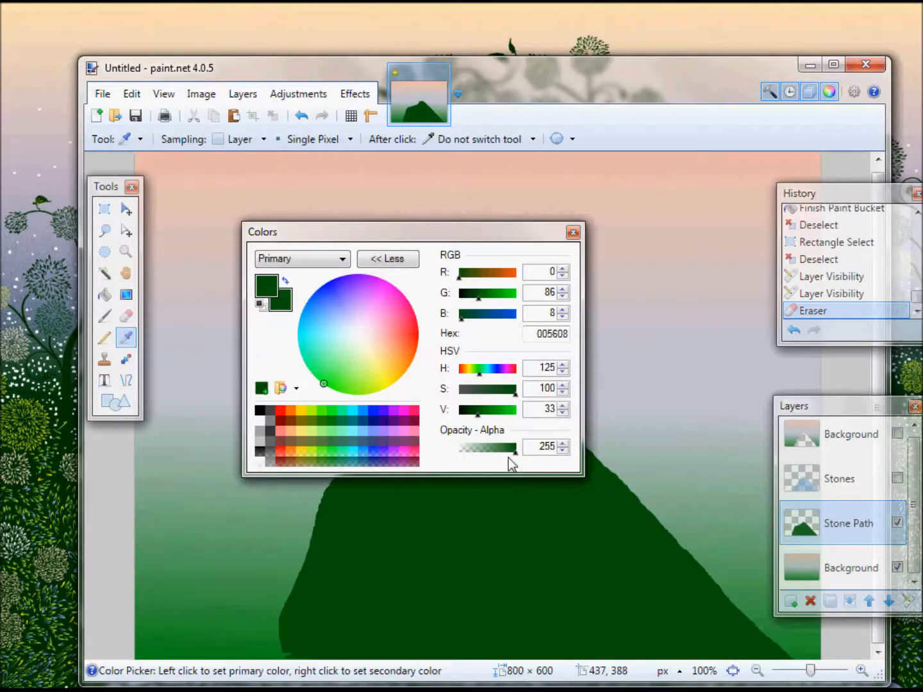
drag(512, 452, 463, 452)
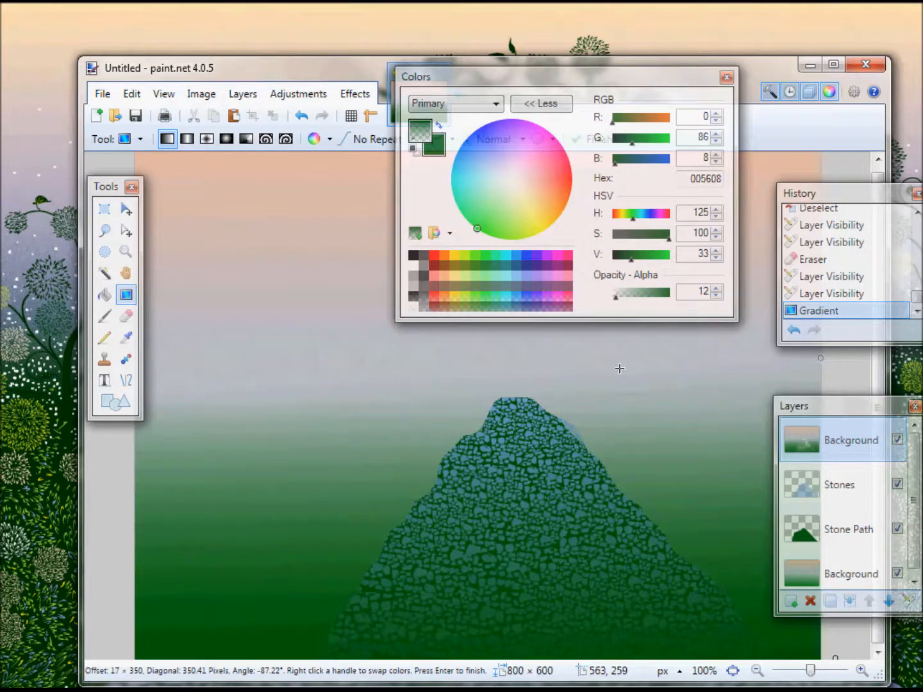
Change the gradient's primary color to green 41AF59 with opacity 0 and finish the gradient on the top Background layer
drag(615, 76, 89, 511)
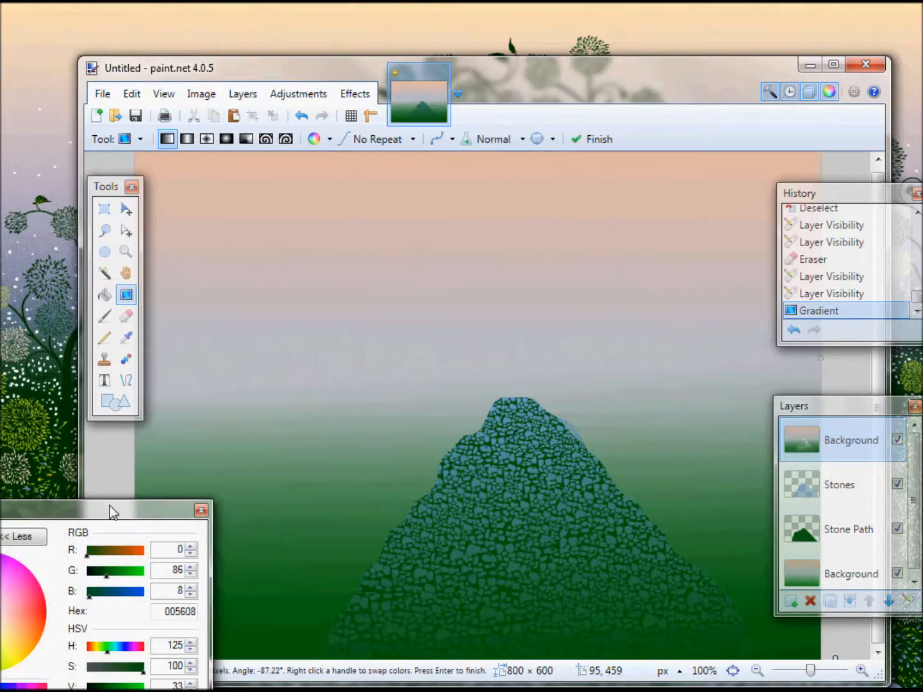
drag(109, 511, 177, 464)
click(200, 523)
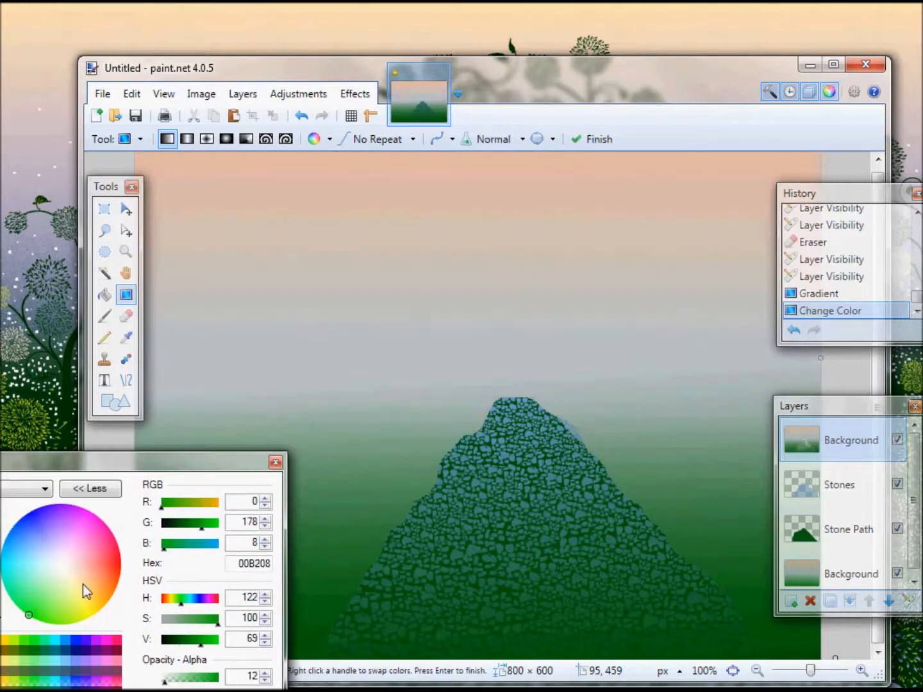
click(32, 596)
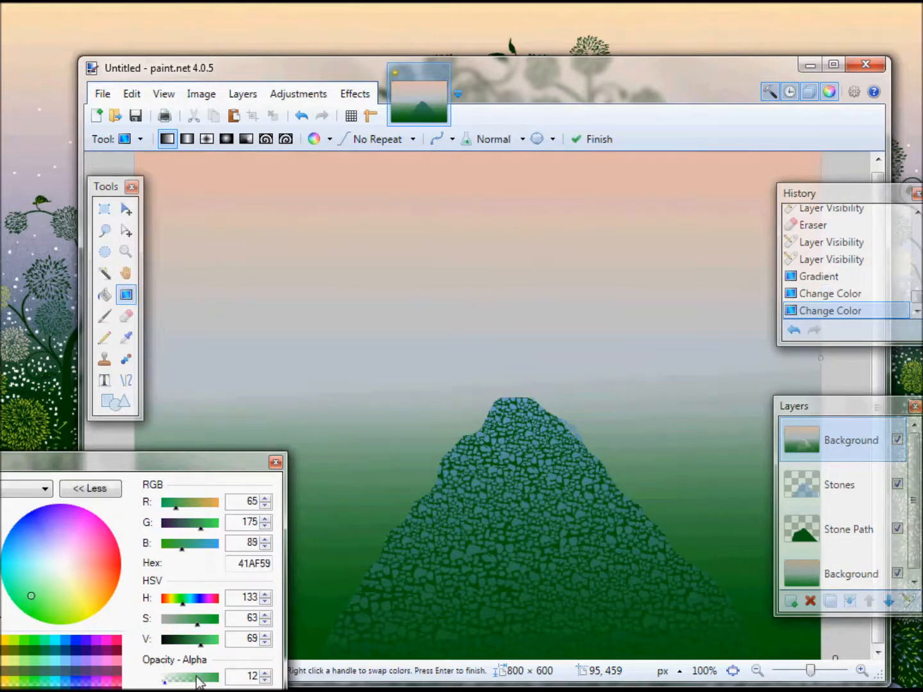
drag(172, 678, 160, 679)
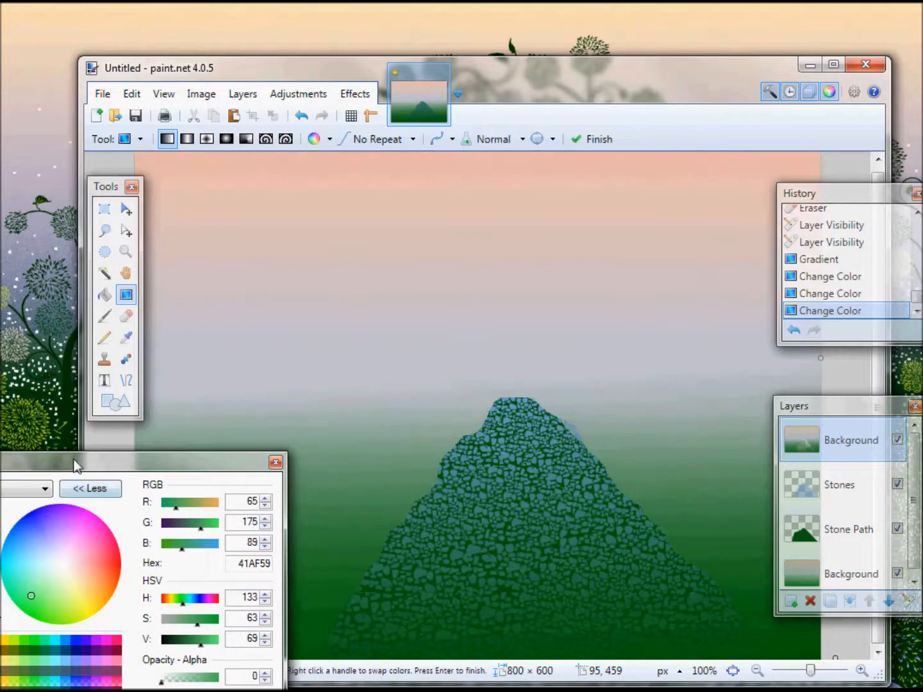
key(Return)
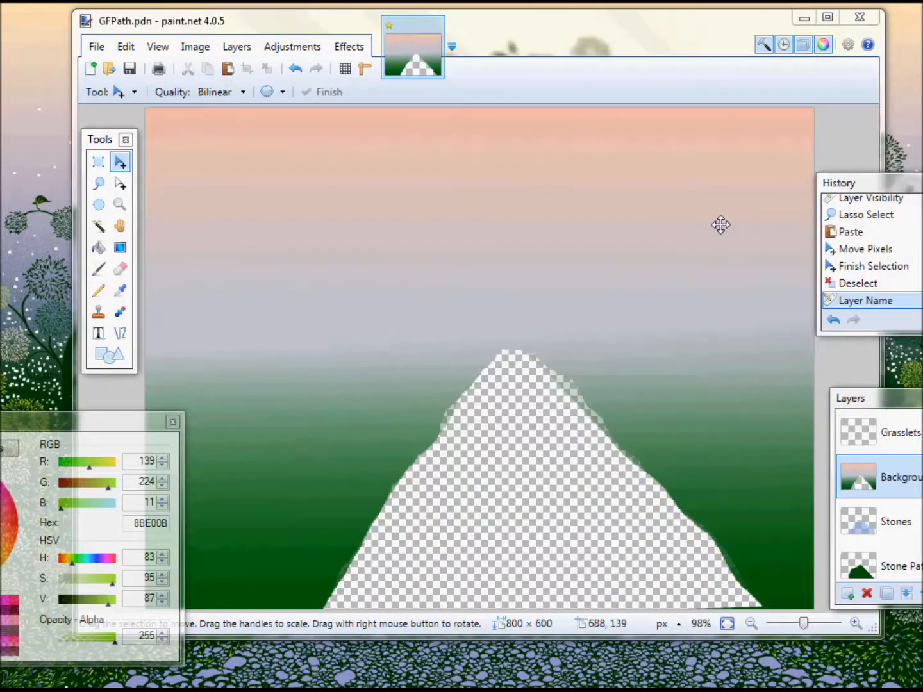
Make the Grasslets layer active and examine the round blooms in the desktop wallpaper behind the image
click(903, 442)
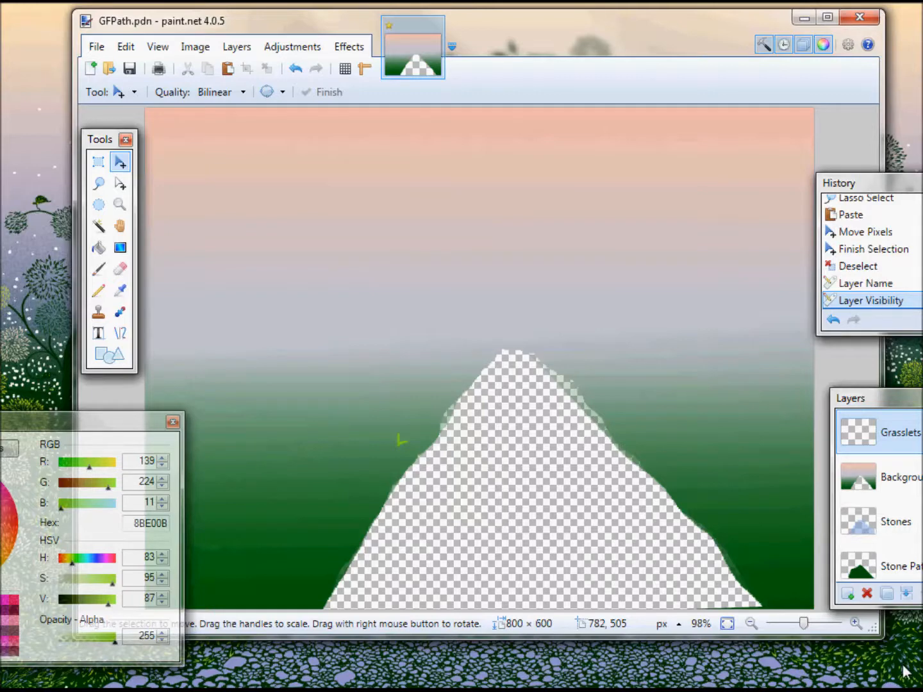
mouse_move(534, 24)
mouse_down()
mouse_move(545, 548)
mouse_move(598, 578)
mouse_move(601, 596)
mouse_up()
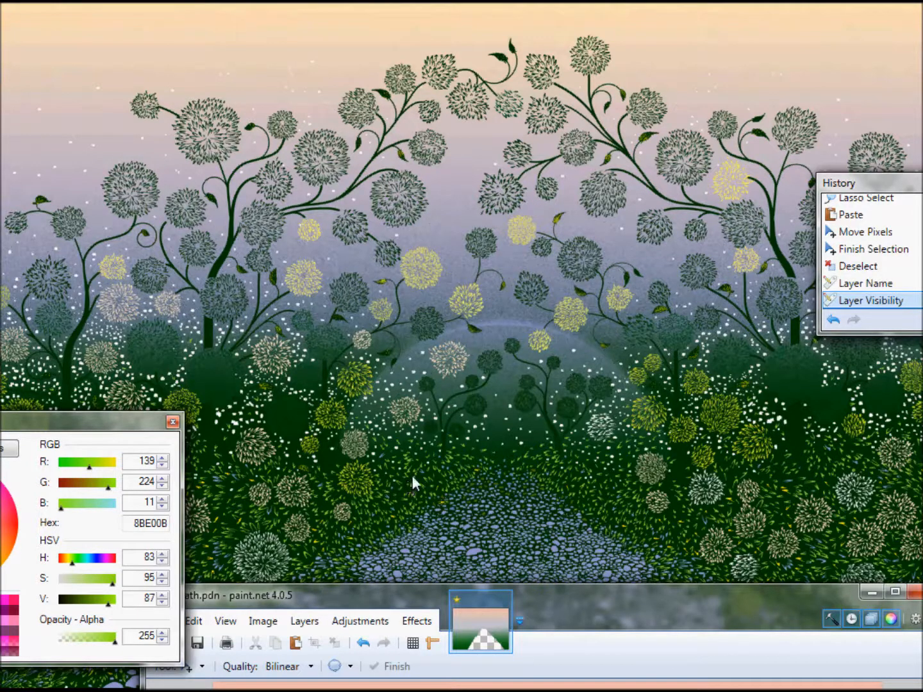
mouse_move(552, 598)
mouse_down()
mouse_move(573, 471)
mouse_move(577, 113)
mouse_move(505, 53)
mouse_move(500, 20)
mouse_up()
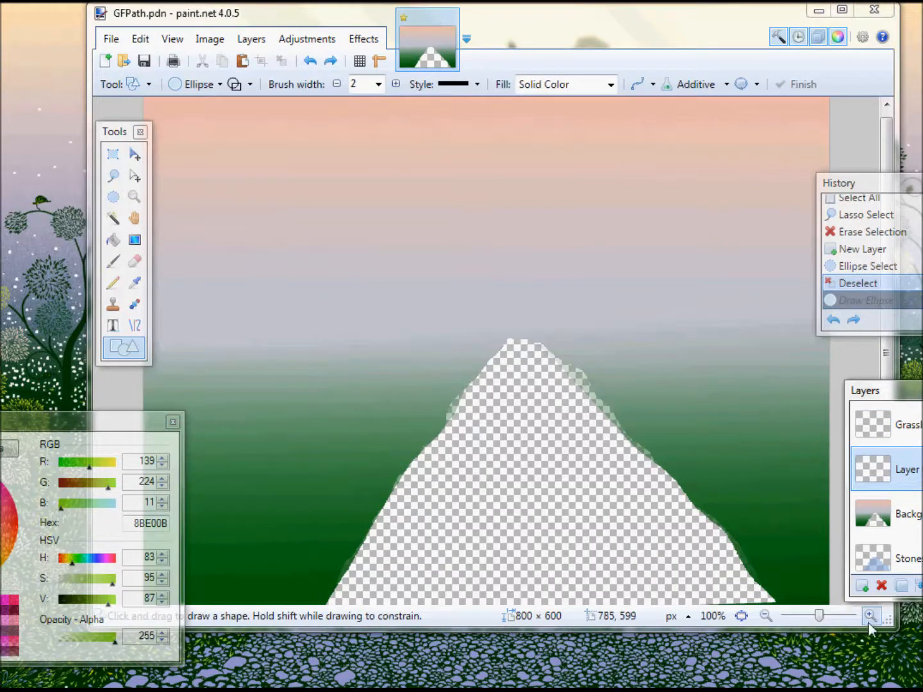
Paint a round bloom of V-shaped petals in green 8BE00B on the new layer over the horizon, using the 2 px paintbrush at 38% hardness
click(870, 616)
click(870, 616)
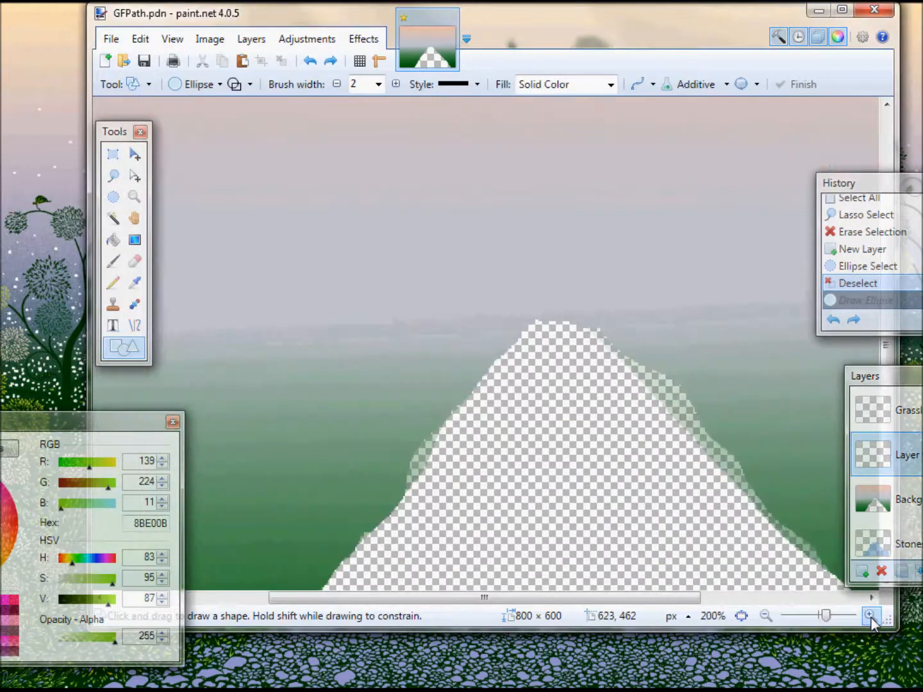
click(870, 616)
drag(550, 599, 391, 617)
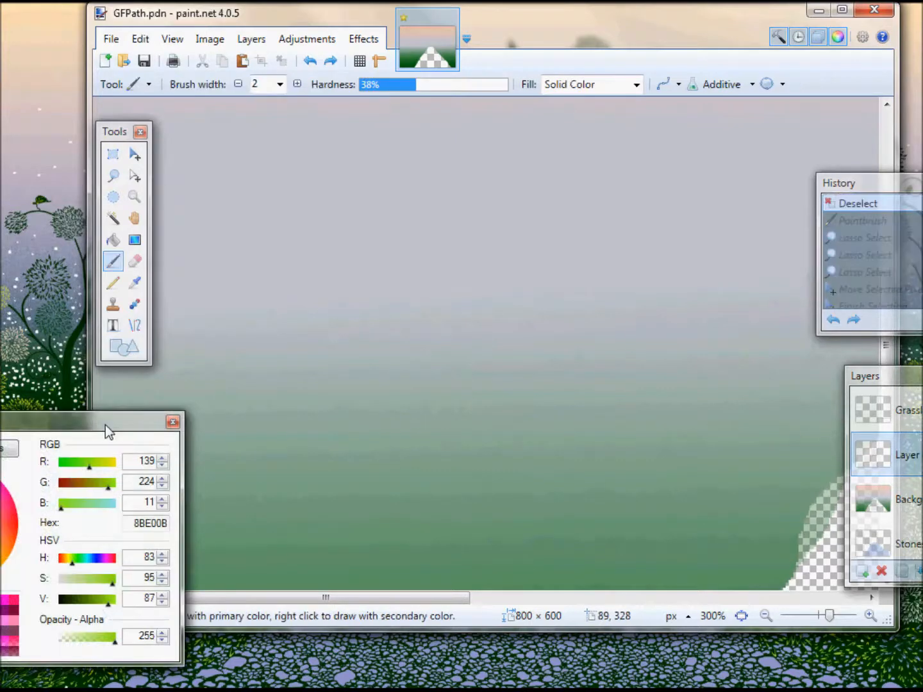
mouse_move(105, 426)
mouse_down()
mouse_move(164, 420)
mouse_move(75, 442)
mouse_up()
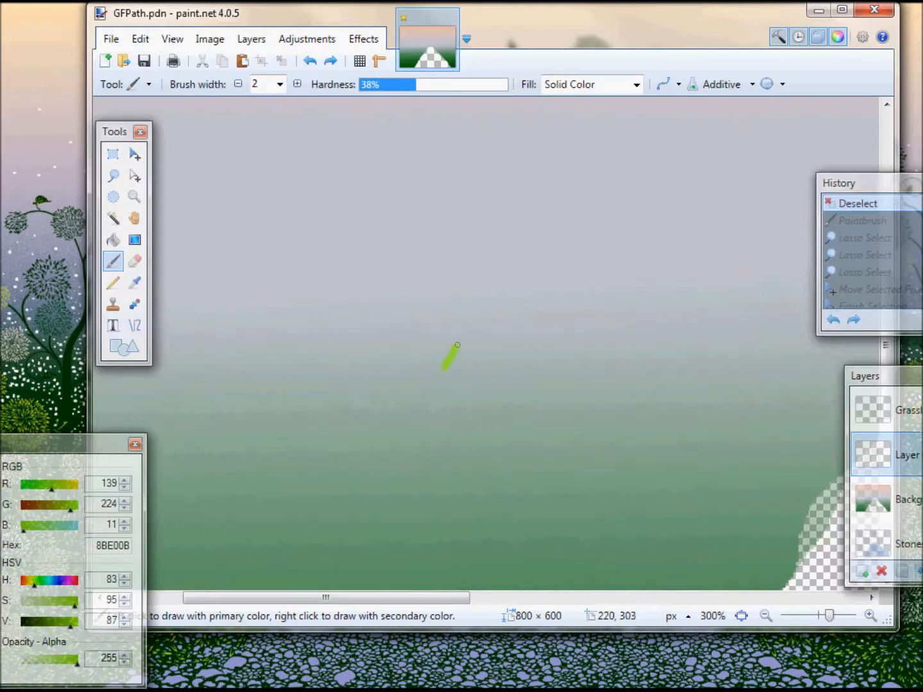
drag(458, 374, 459, 373)
drag(403, 363, 422, 354)
drag(418, 385, 418, 434)
drag(438, 412, 447, 440)
mouse_move(448, 441)
mouse_down()
mouse_move(454, 412)
mouse_move(454, 426)
mouse_up()
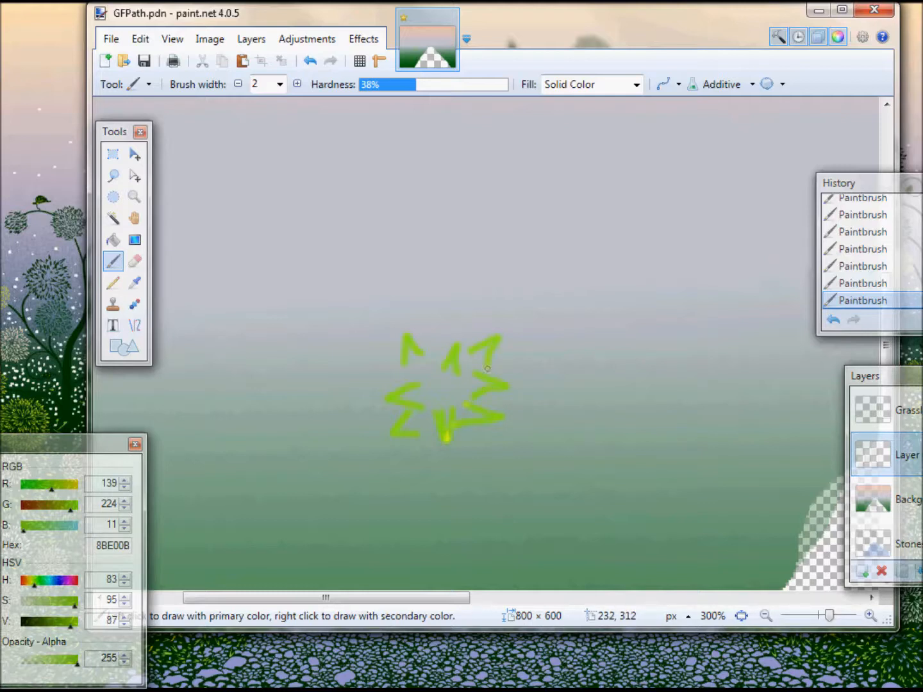
mouse_move(464, 327)
mouse_down()
mouse_move(481, 329)
mouse_move(421, 331)
mouse_up()
drag(389, 358, 388, 380)
drag(402, 443, 419, 451)
drag(438, 452, 486, 469)
drag(522, 435, 519, 411)
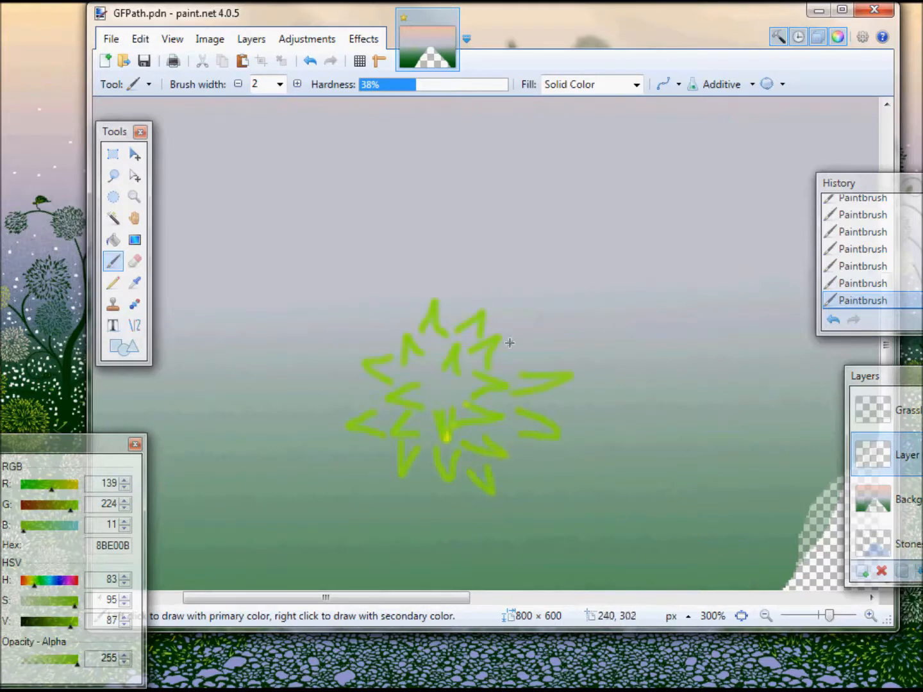
drag(531, 324, 504, 305)
drag(416, 303, 395, 321)
drag(356, 449, 378, 468)
drag(467, 513, 530, 514)
drag(407, 279, 440, 280)
drag(426, 217, 456, 227)
drag(558, 310, 550, 328)
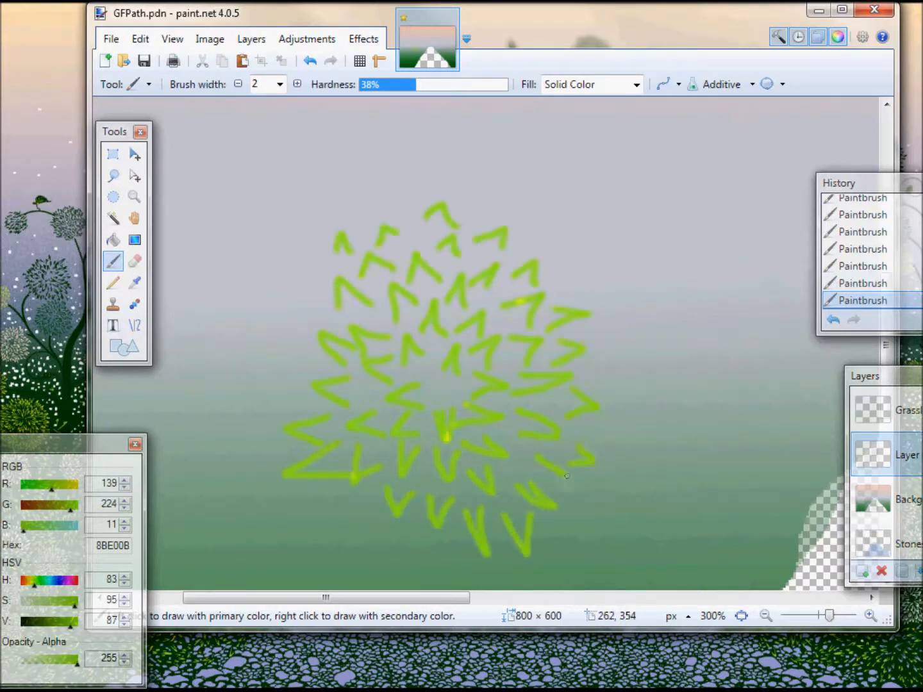
drag(562, 528, 557, 547)
drag(348, 511, 333, 490)
drag(311, 279, 329, 261)
drag(298, 318, 325, 303)
drag(280, 316, 263, 334)
drag(283, 493, 283, 513)
drag(313, 519, 323, 538)
drag(383, 565, 403, 568)
drag(501, 572, 523, 568)
mouse_move(553, 275)
mouse_down()
mouse_move(576, 274)
mouse_move(567, 294)
mouse_up()
drag(602, 332, 599, 350)
drag(615, 410, 610, 425)
drag(613, 450, 614, 469)
scroll(571, 385, down, 1)
drag(433, 484, 448, 486)
drag(476, 488, 564, 493)
mouse_move(287, 184)
mouse_down()
mouse_move(272, 174)
mouse_move(268, 182)
mouse_up()
mouse_move(280, 205)
mouse_down()
mouse_move(254, 205)
mouse_move(263, 226)
mouse_move(224, 219)
mouse_move(228, 239)
mouse_up()
drag(228, 272, 239, 265)
drag(214, 314, 225, 311)
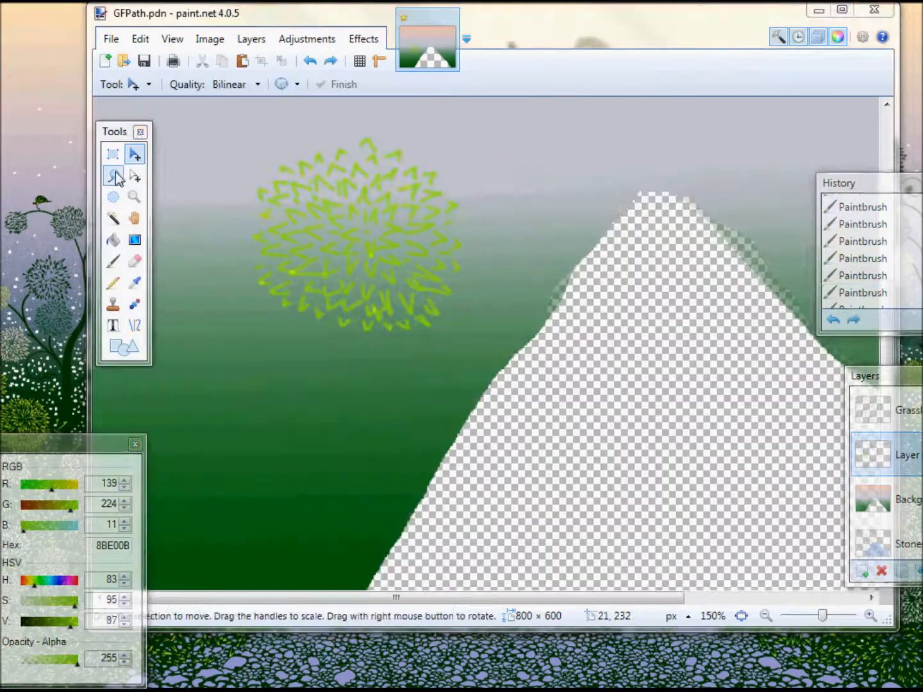
Lasso-select the painted green bloom with an outline about 199 × 180 px
click(113, 176)
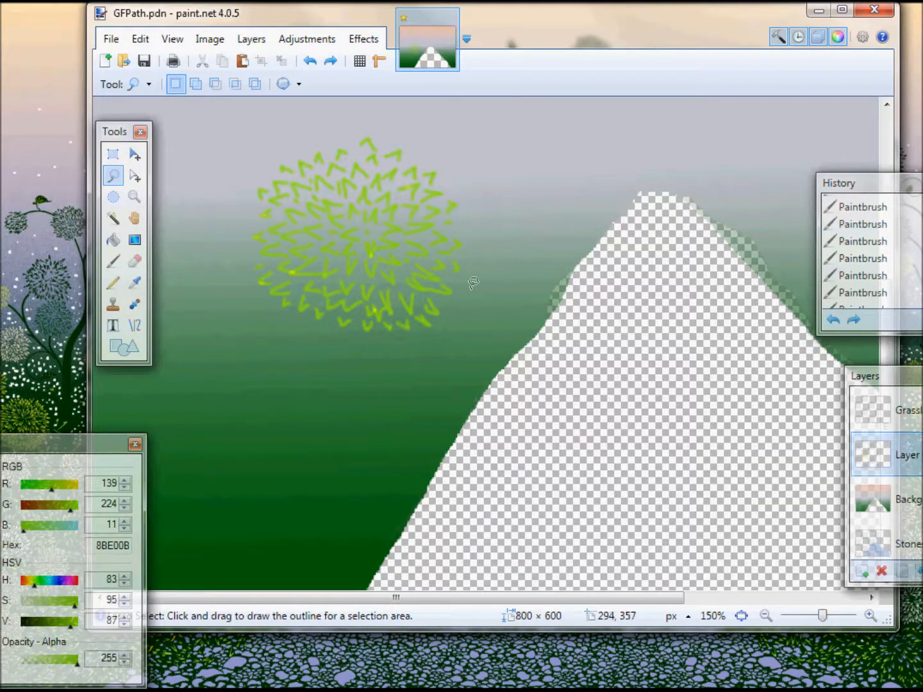
mouse_move(471, 193)
mouse_down()
mouse_move(455, 155)
mouse_move(401, 129)
mouse_move(296, 133)
mouse_move(234, 178)
mouse_move(234, 253)
mouse_move(243, 293)
mouse_move(266, 326)
mouse_move(382, 354)
mouse_move(453, 343)
mouse_move(478, 318)
mouse_move(483, 266)
mouse_move(470, 222)
mouse_up()
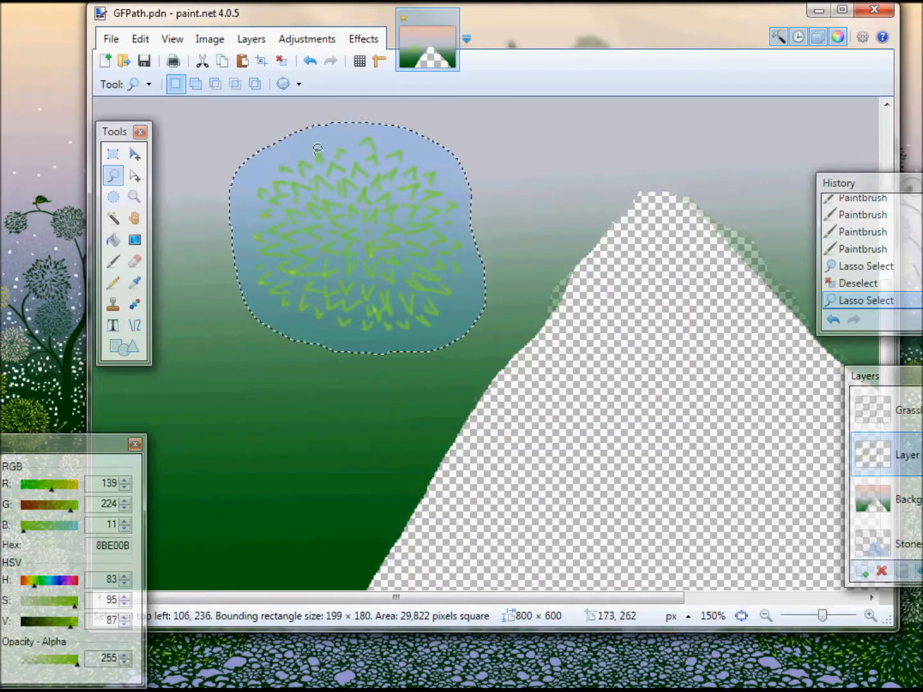
click(244, 62)
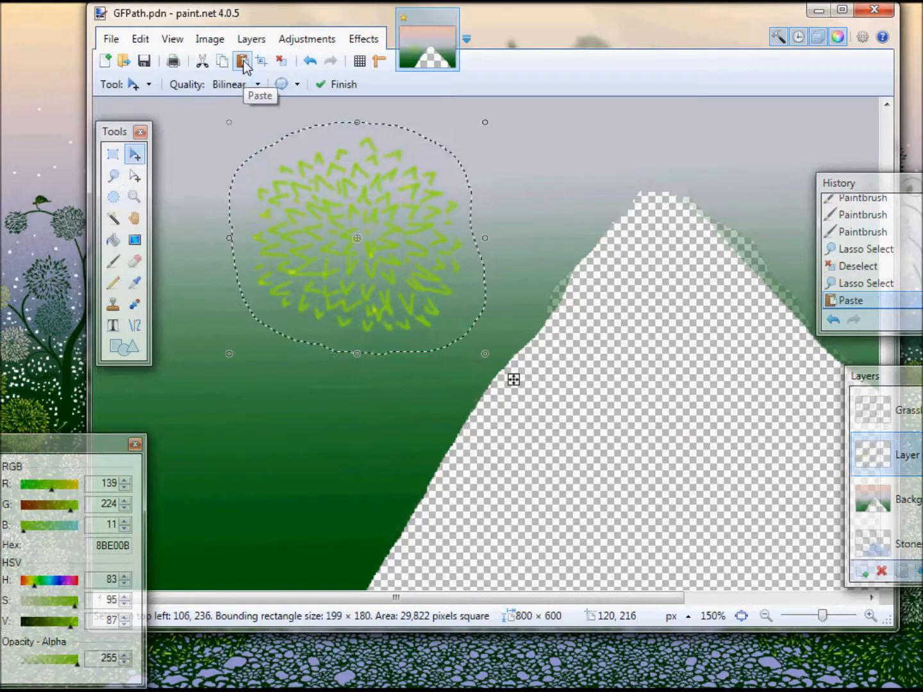
drag(344, 193, 336, 286)
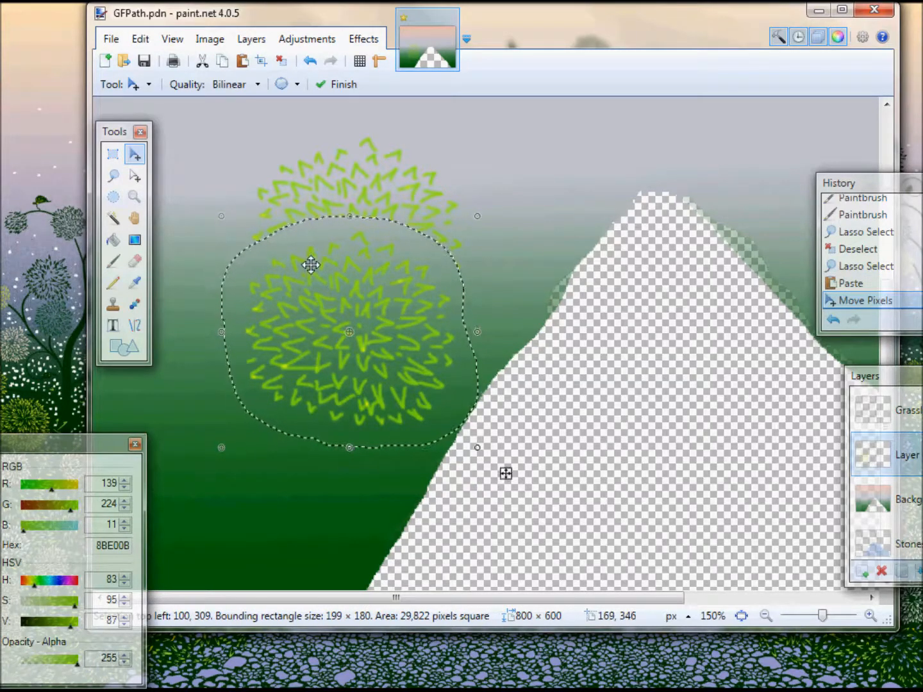
key(ctrl+z)
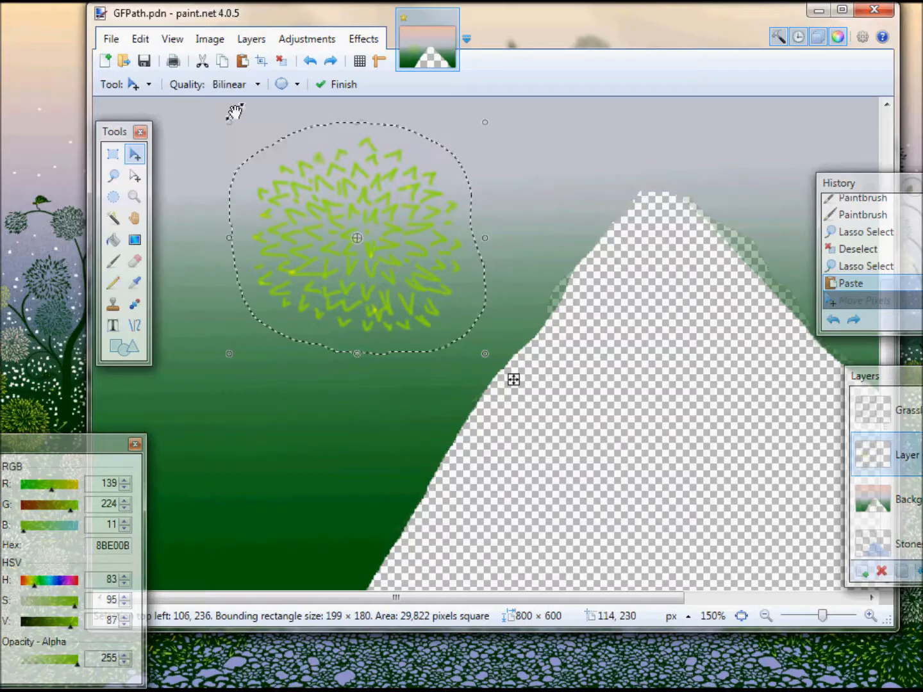
Paste the bloom into a new layer, move the copy below the original over the dark grass, and scale it down
click(142, 39)
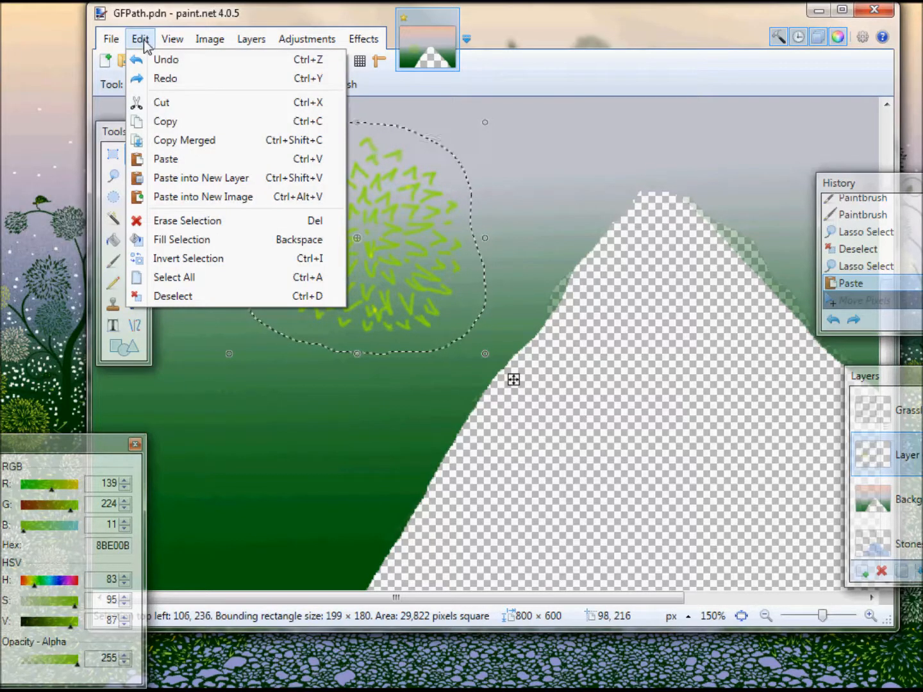
click(187, 179)
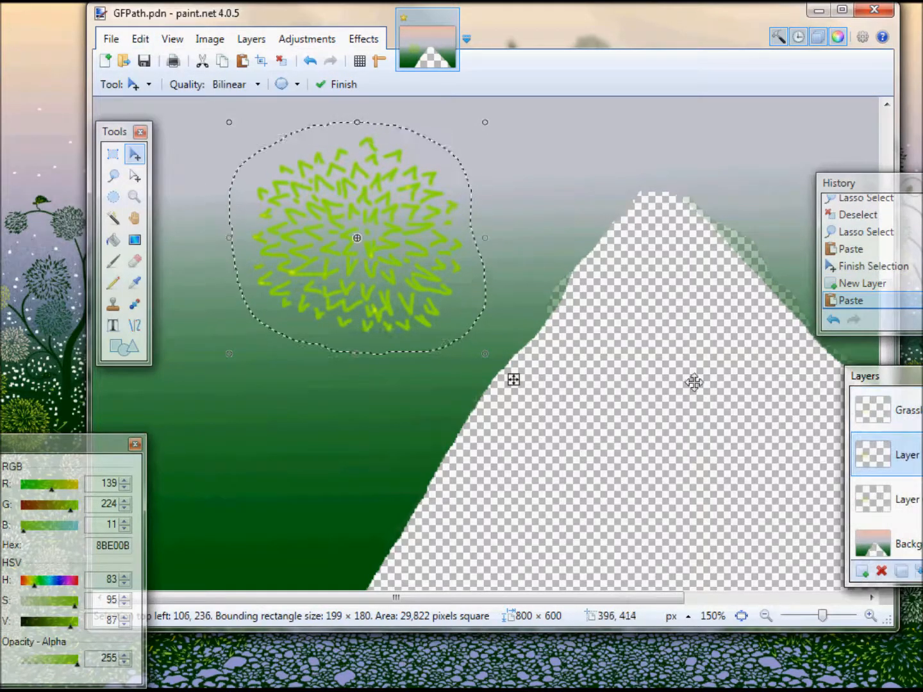
drag(375, 211, 314, 388)
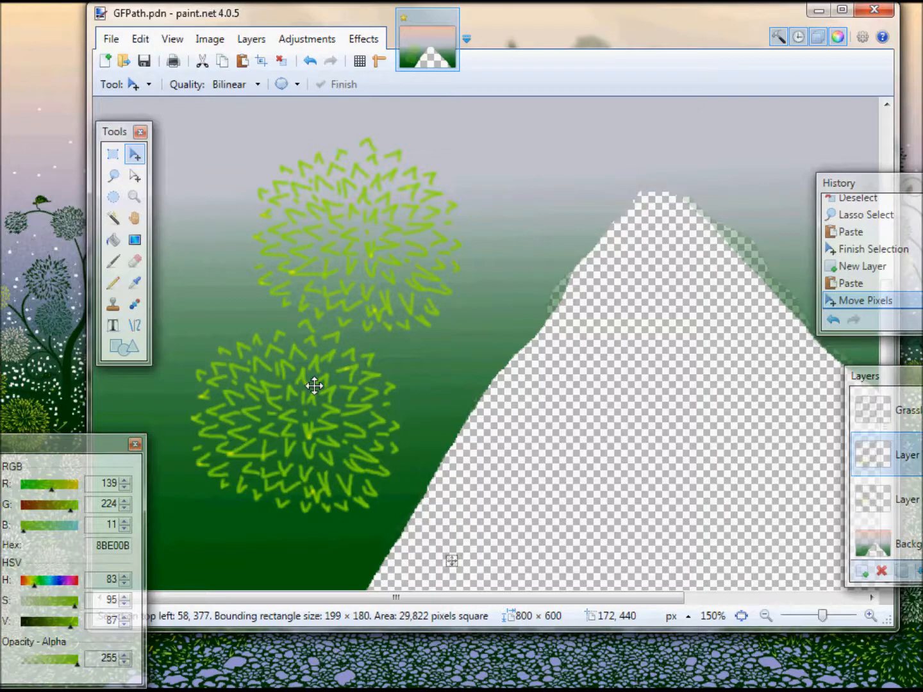
drag(314, 385, 290, 380)
drag(407, 521, 234, 383)
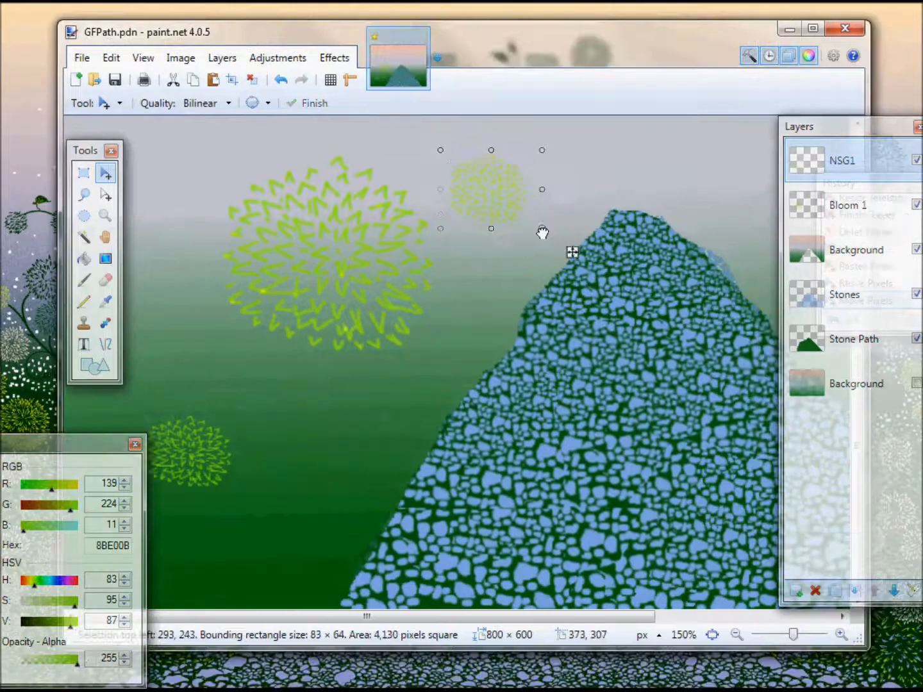
Scale and position small copies of the green bloom on the NSG1 layer, around the large bloom and beside the stone path
drag(540, 235, 346, 265)
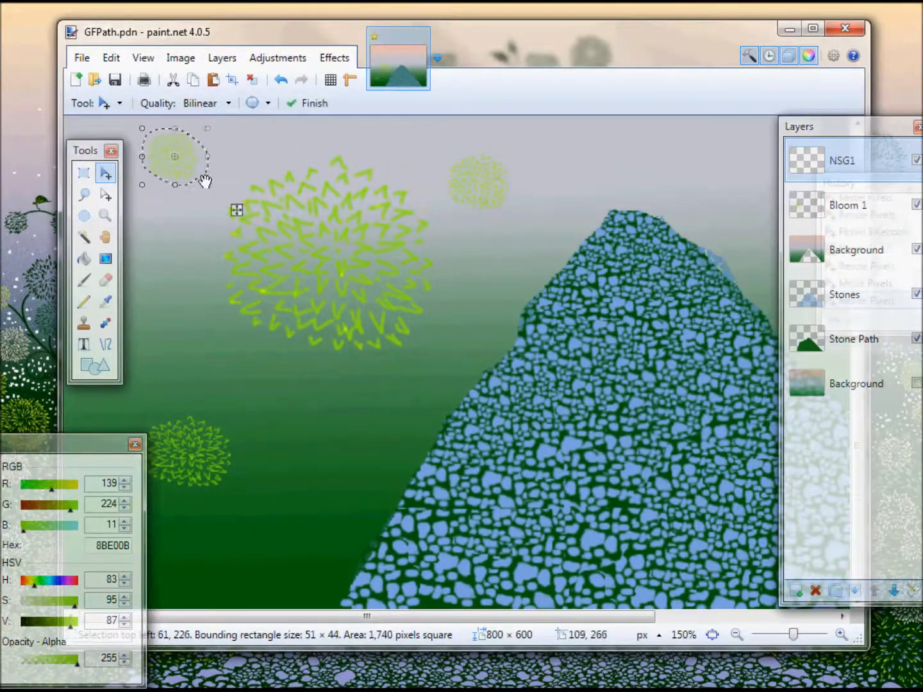
drag(202, 182, 355, 275)
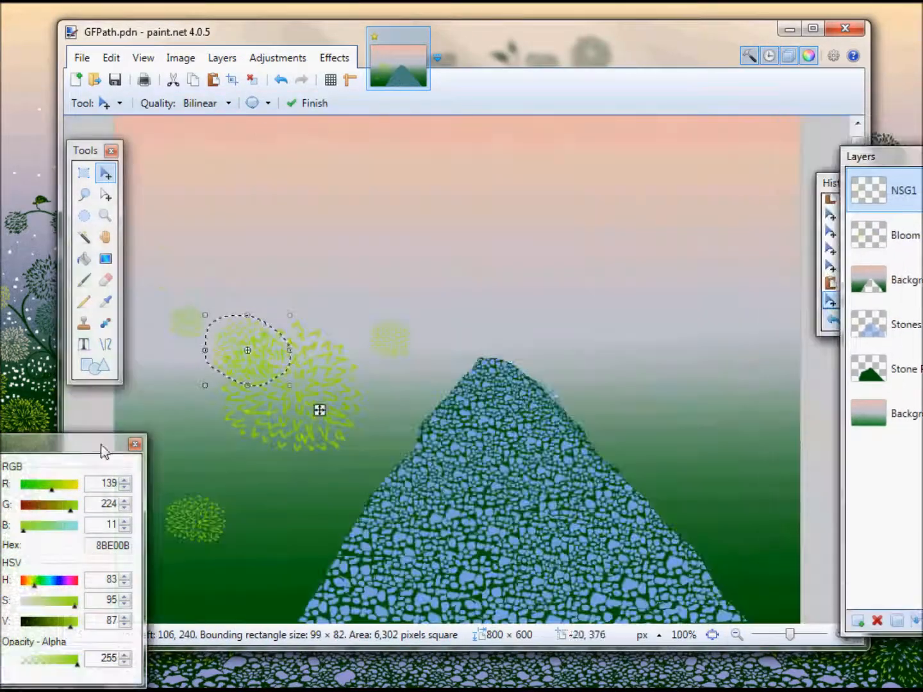
drag(319, 407, 712, 435)
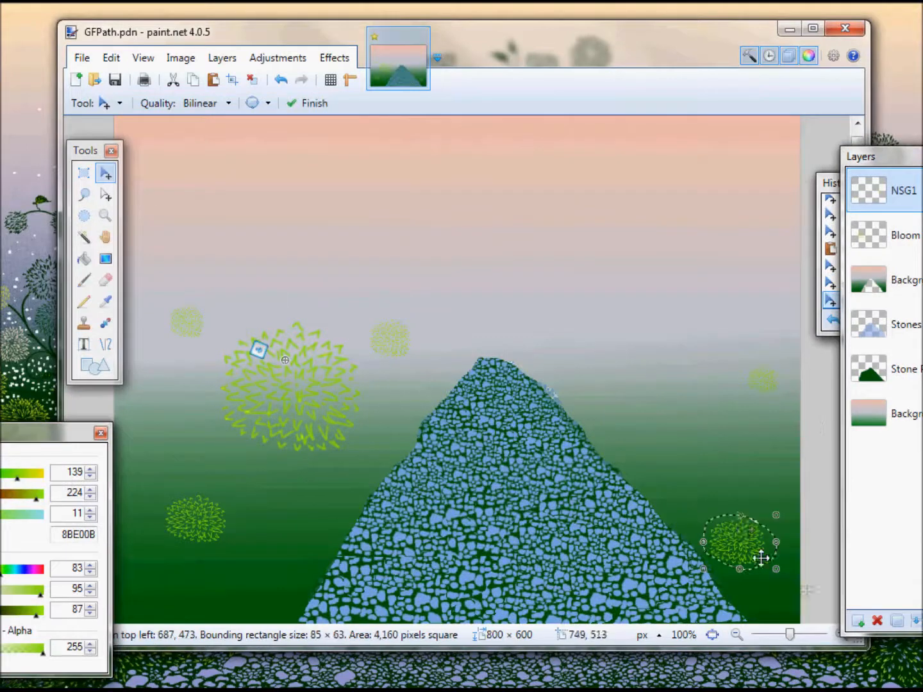
drag(763, 557, 803, 500)
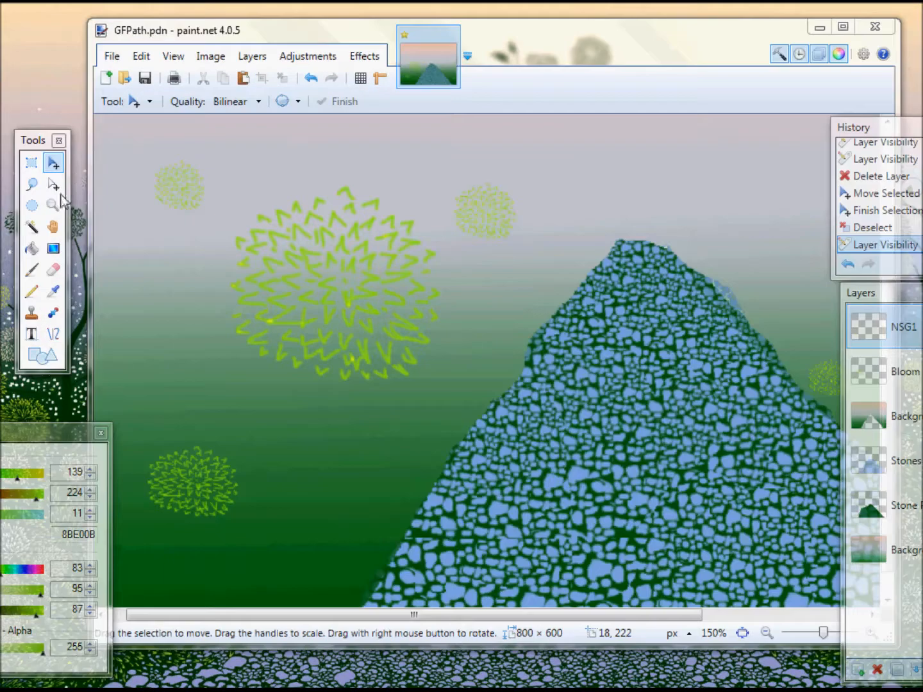
Lasso-select the large bloom, about 195 × 178 px, and paste its copy from the Bloom 1 layer into a new layer
click(38, 186)
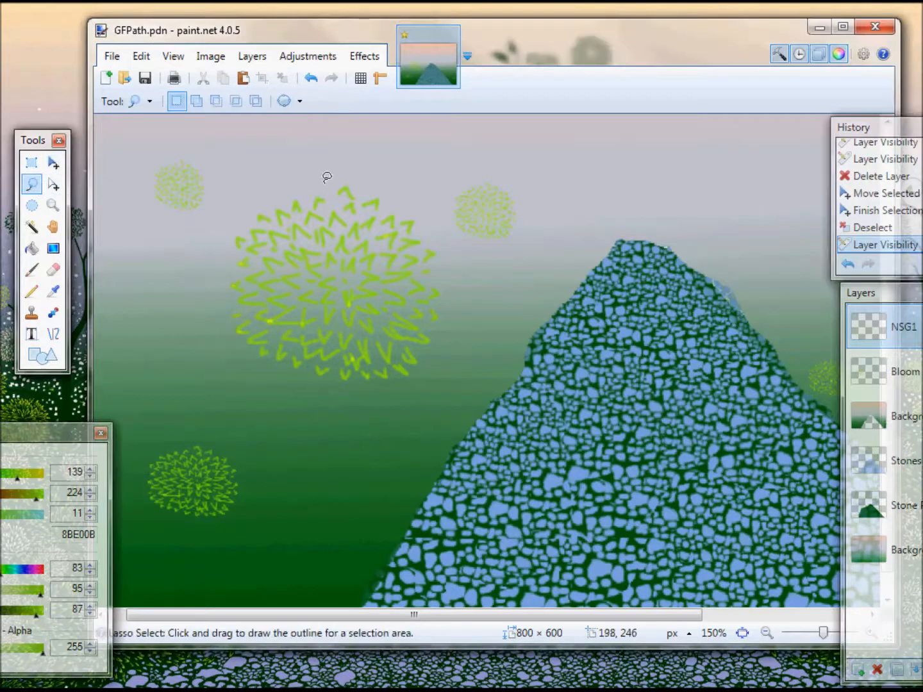
mouse_move(324, 181)
mouse_down()
mouse_move(226, 212)
mouse_move(210, 295)
mouse_move(228, 346)
mouse_move(273, 383)
mouse_move(390, 406)
mouse_move(432, 389)
mouse_move(446, 373)
mouse_move(460, 318)
mouse_move(453, 263)
mouse_move(424, 199)
mouse_move(374, 176)
mouse_move(349, 193)
mouse_up()
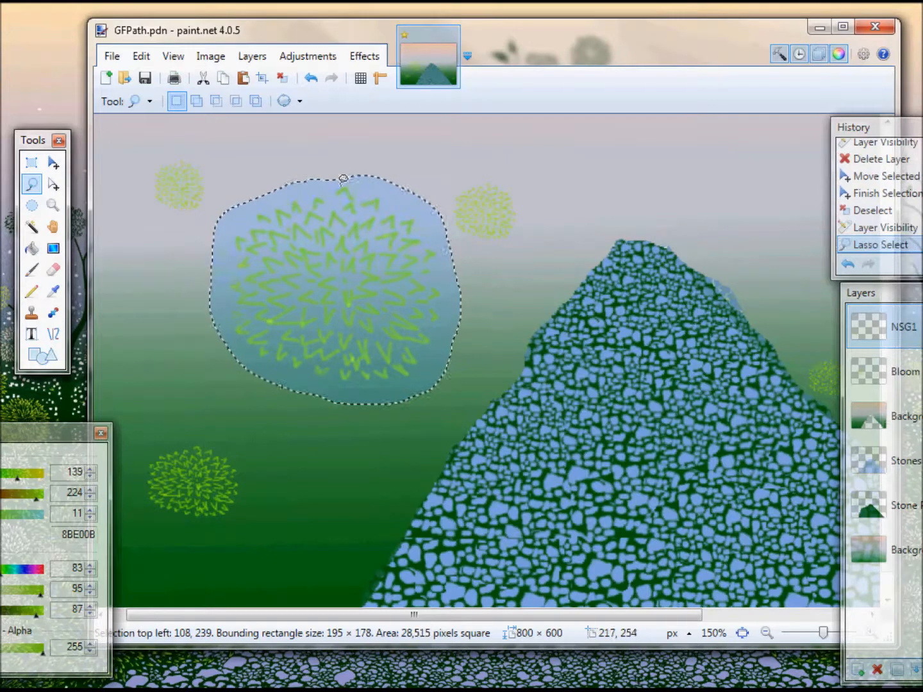
click(897, 381)
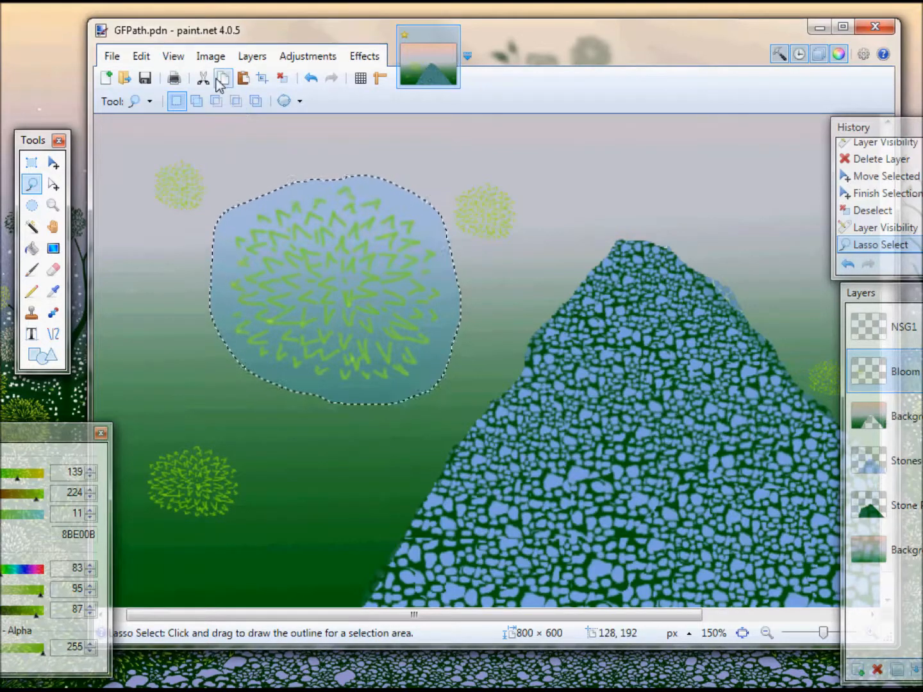
click(142, 57)
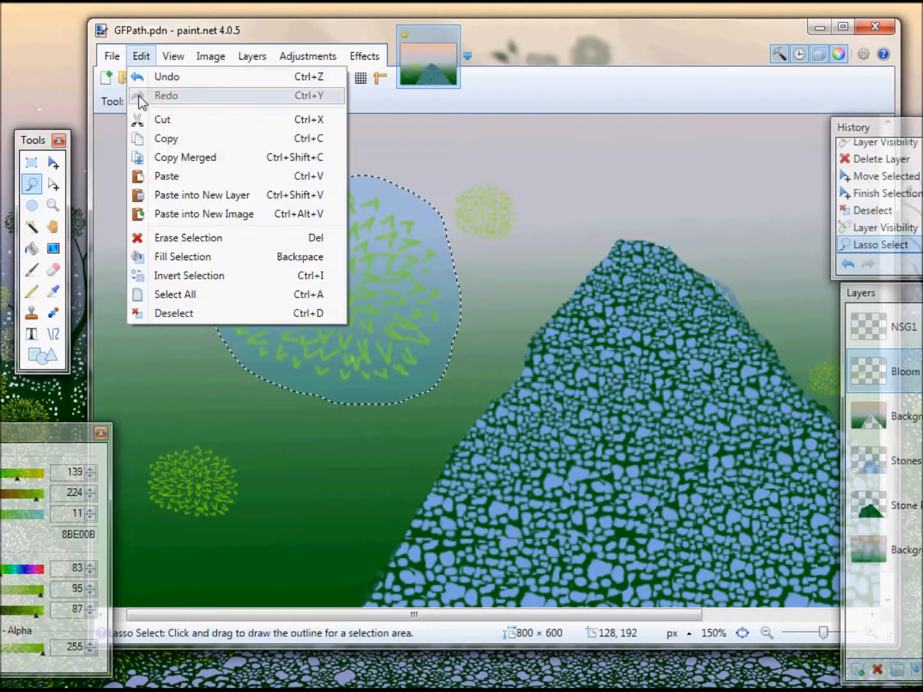
click(172, 197)
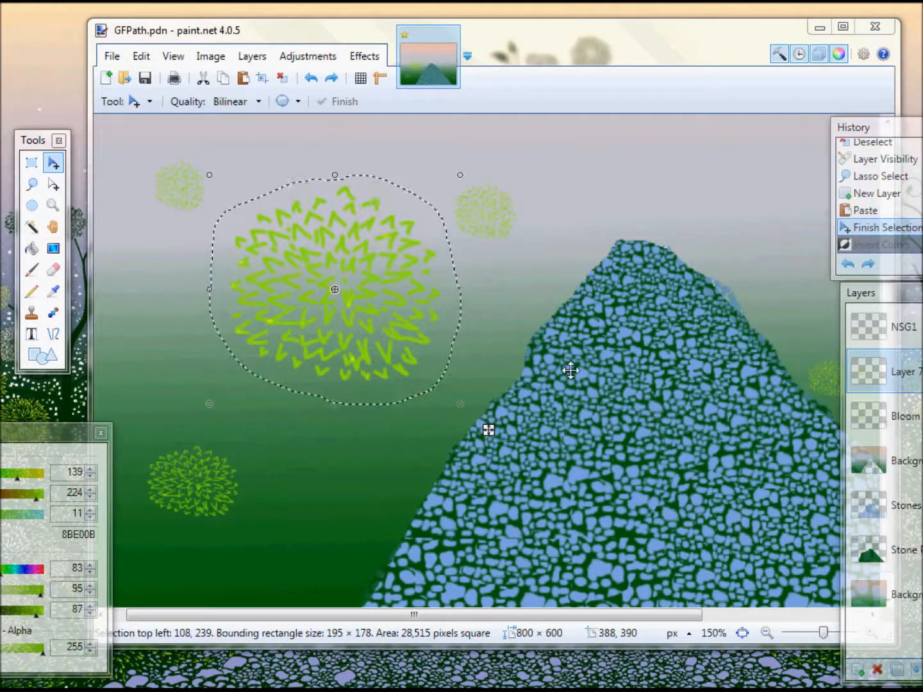
Lighten the copied bloom to pale cream with a Curves luminosity adjustment, raising the curve's point to (67, 185)
click(327, 64)
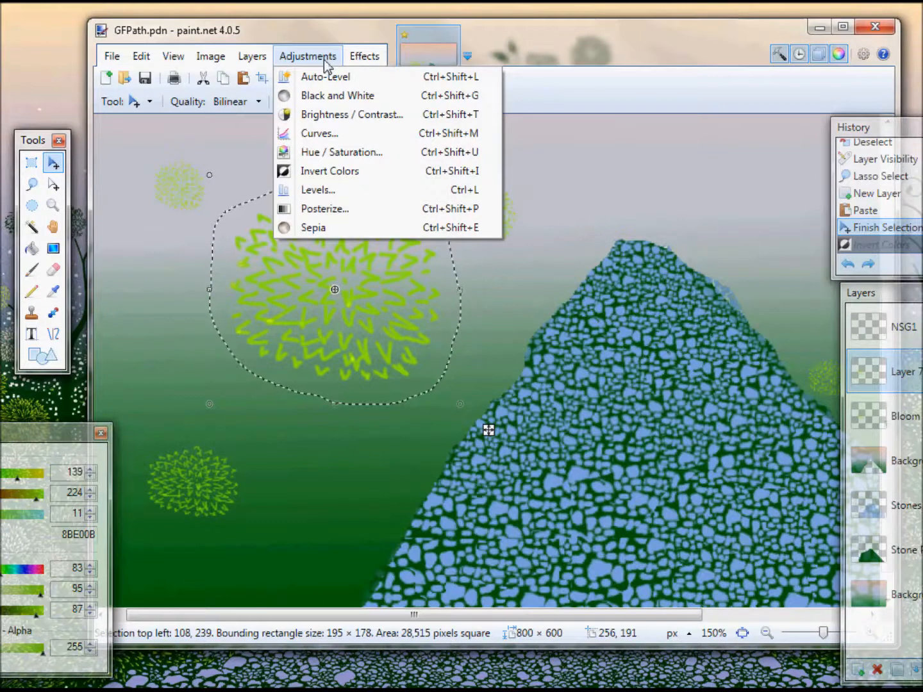
click(322, 134)
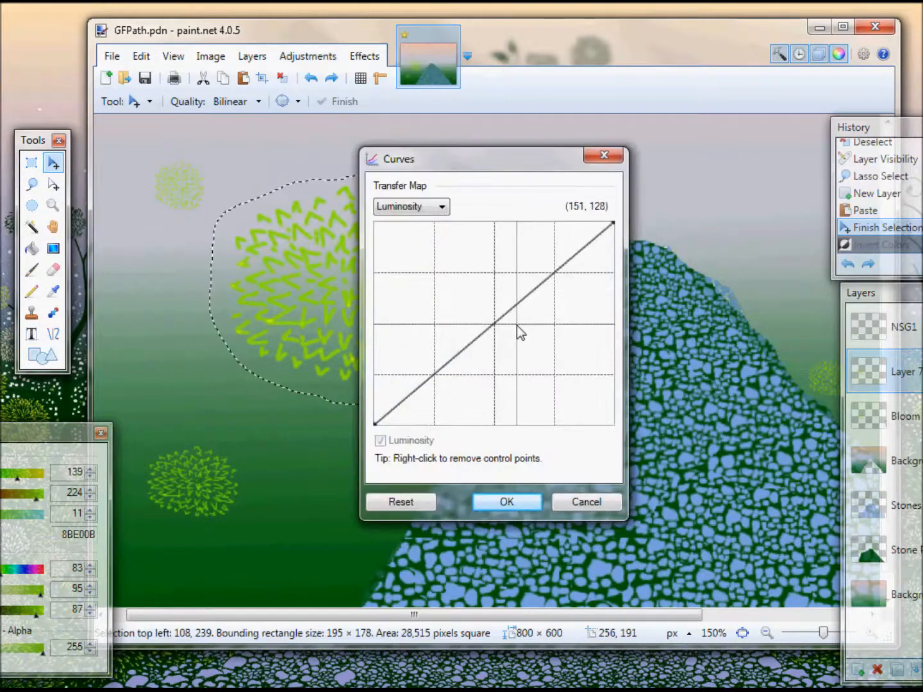
click(501, 318)
drag(500, 318, 438, 278)
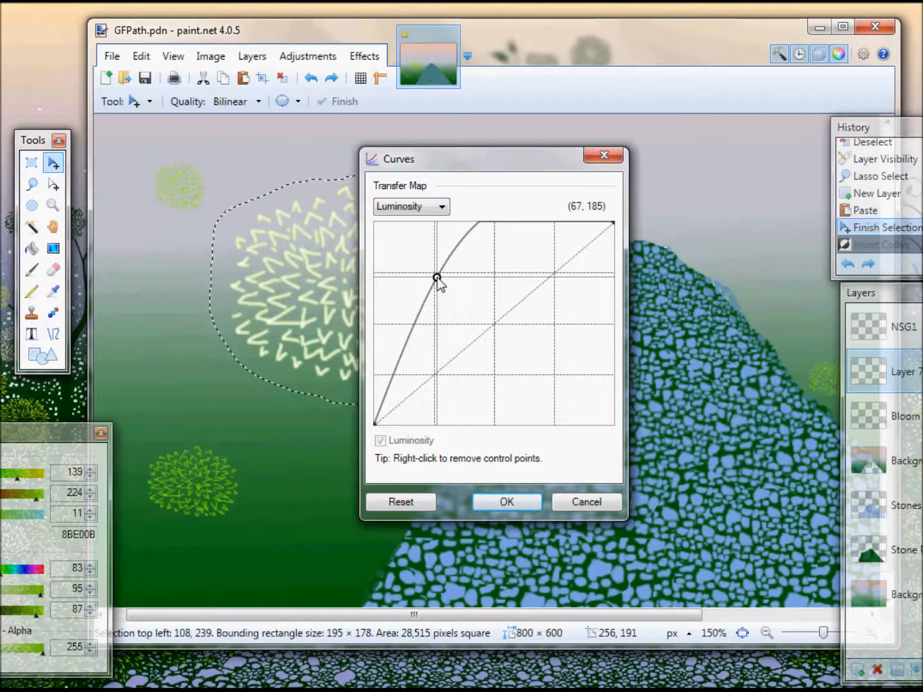
click(507, 502)
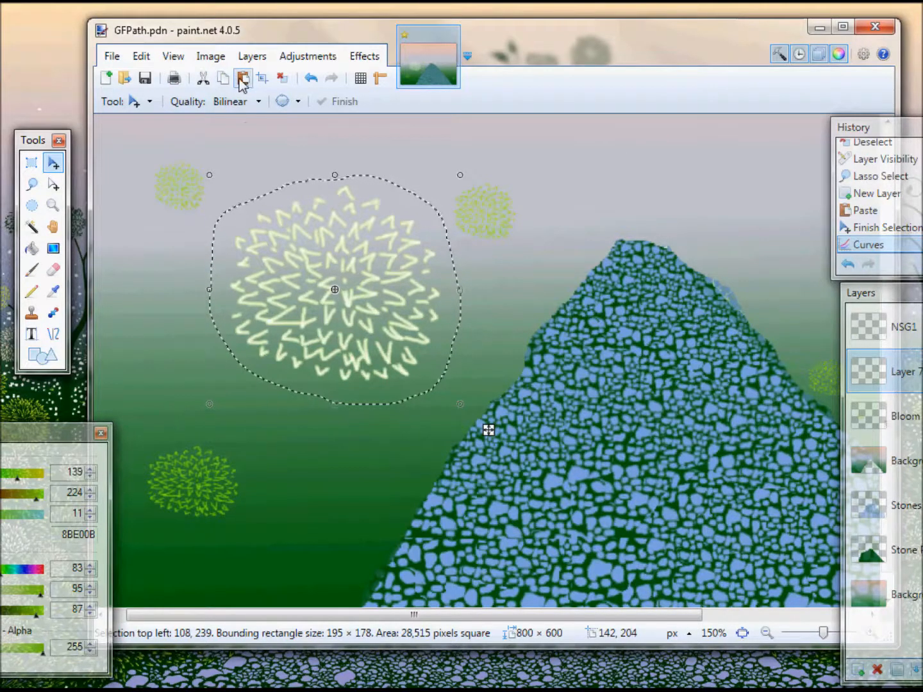
Paste the pale bloom into another new layer, shrink it to about 49 × 45 px and place it beneath the large bloom
click(142, 57)
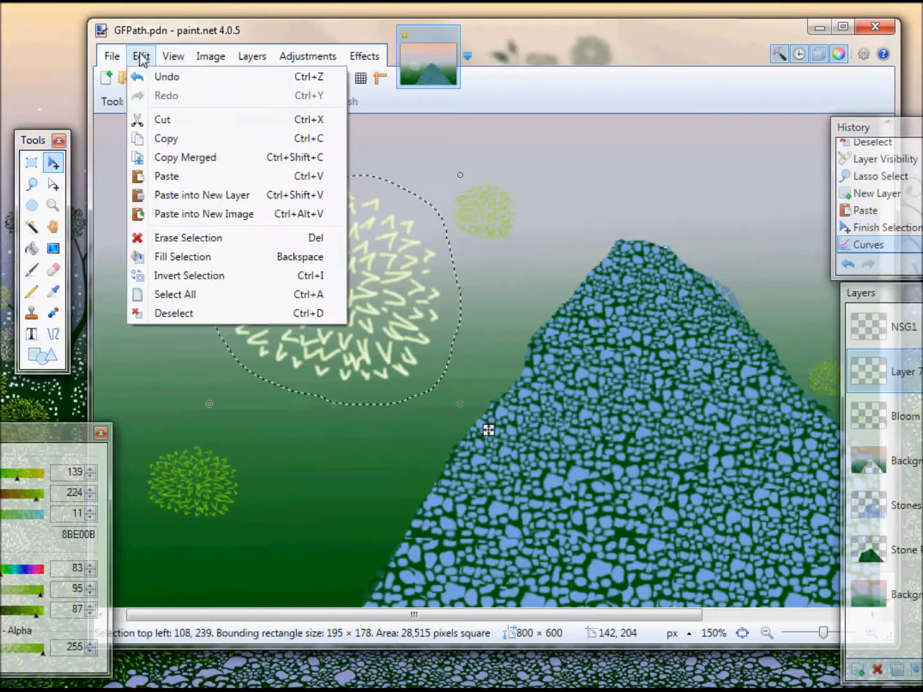
click(188, 192)
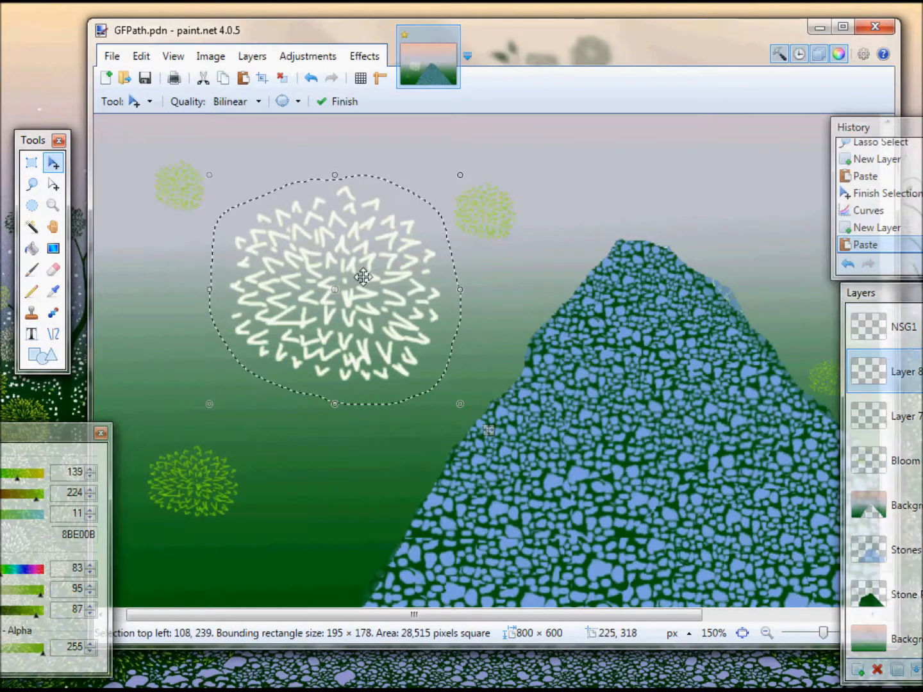
drag(461, 406, 293, 434)
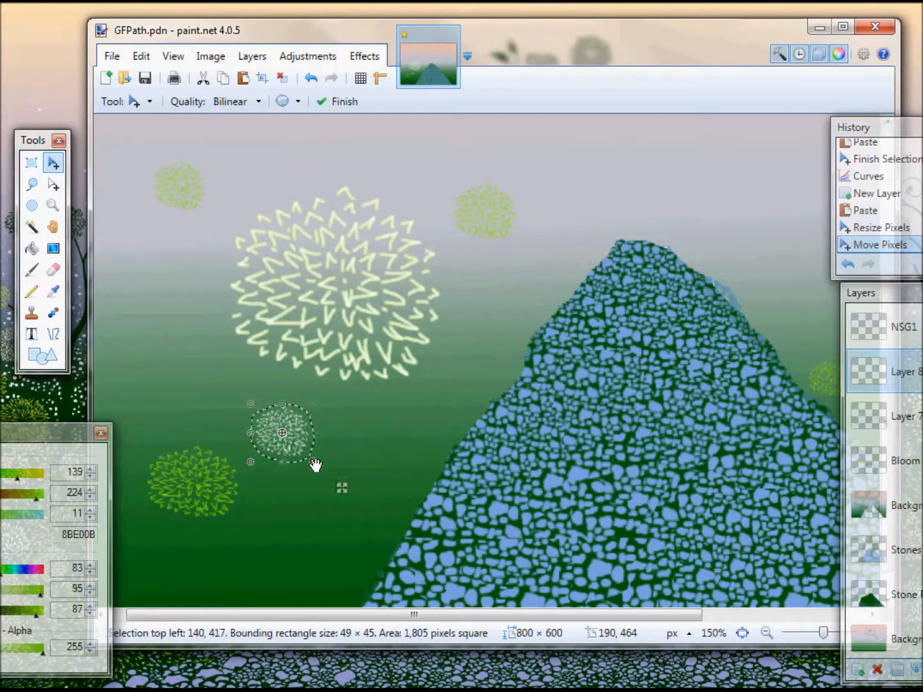
Paste and scale pale bloom copies left of and below the large bloom, above the path's tip and over the horizon beside the path
drag(315, 466, 154, 375)
key(ctrl+v)
drag(459, 404, 599, 195)
drag(607, 207, 594, 193)
key(ctrl+v)
drag(458, 404, 282, 232)
key(ctrl+v)
drag(255, 327, 643, 362)
drag(626, 35, 576, 59)
key(ctrl+v)
drag(228, 379, 261, 560)
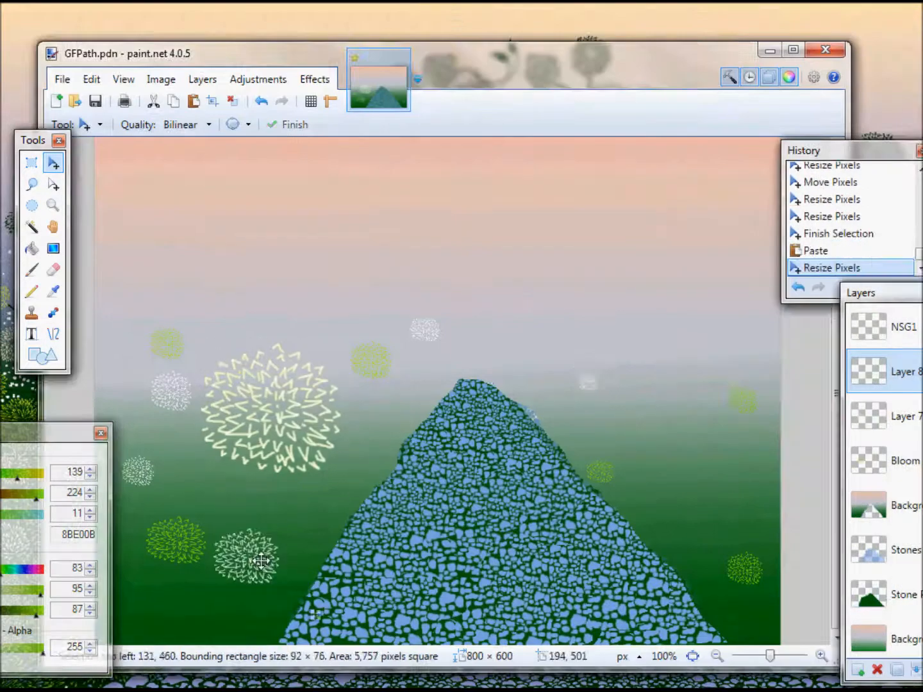
Add pale blooms of varied sizes in the sky above the large bloom, around the path's tip and on the grass right of the path
key(ctrl+v)
key(ctrl+v)
drag(352, 479, 260, 384)
drag(224, 367, 511, 371)
drag(549, 391, 493, 363)
drag(563, 356, 610, 380)
key(ctrl+v)
drag(354, 486, 361, 312)
key(ctrl+v)
drag(183, 350, 136, 365)
drag(102, 366, 124, 390)
key(ctrl+v)
drag(218, 368, 632, 485)
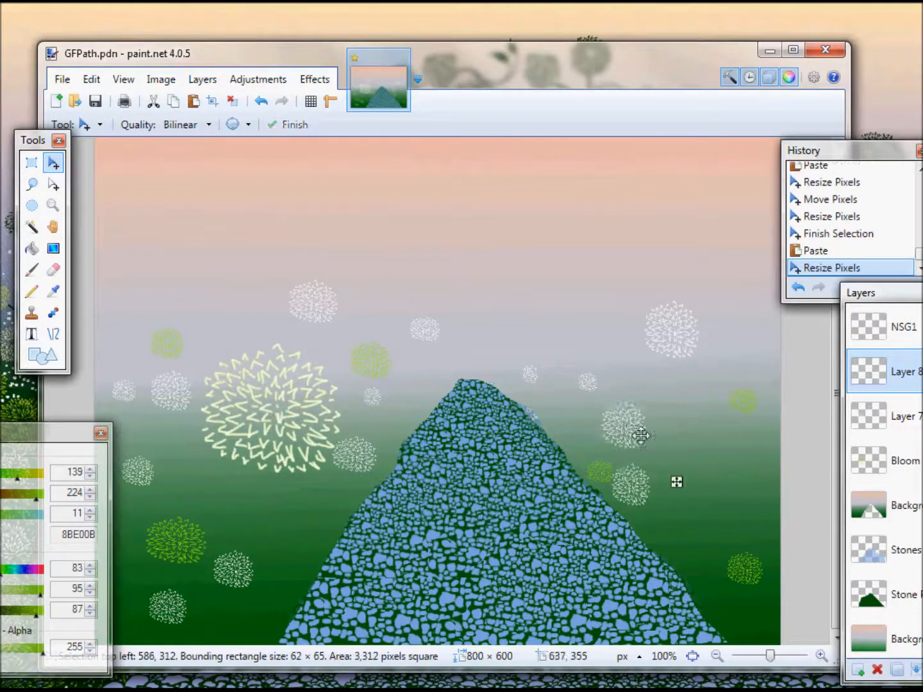
Place additional pale blooms in the sky right of the path's tip and on the grass below the large bloom
key(ctrl+v)
drag(221, 367, 570, 298)
key(ctrl+v)
drag(353, 486, 214, 485)
key(ctrl+v)
drag(353, 486, 263, 396)
drag(241, 372, 213, 286)
key(ctrl+v)
key(ctrl+z)
key(ctrl+z)
key(ctrl+z)
key(ctrl+z)
key(ctrl+z)
Scatter small pale blooms on the grass between the large bloom and the path, and one about 39 × 35 px above the path
drag(224, 460, 289, 514)
drag(252, 542, 306, 519)
mouse_move(320, 504)
mouse_down()
mouse_move(336, 505)
mouse_move(325, 511)
mouse_up()
key(ctrl+v)
drag(353, 486, 218, 370)
drag(203, 353, 203, 366)
key(ctrl+v)
drag(353, 485, 255, 390)
mouse_move(239, 367)
mouse_down()
mouse_move(471, 263)
mouse_move(467, 273)
mouse_up()
Lasso-select the large green bloom on the Bloom 1 layer, about 226 × 212 px, and paste its copy into a new layer
click(904, 460)
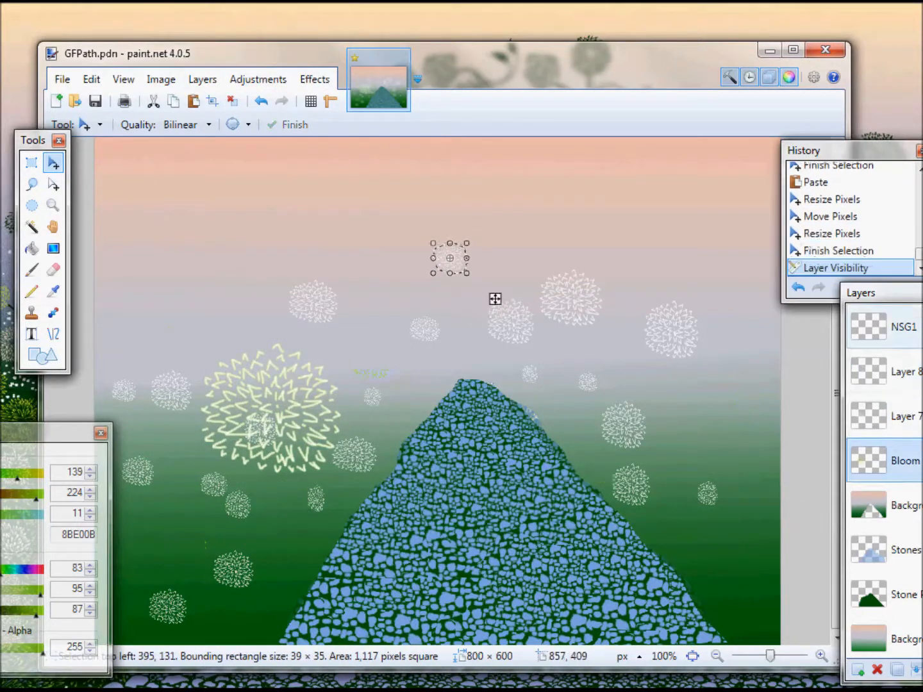
key(ctrl+d)
click(32, 184)
drag(309, 347, 320, 340)
key(ctrl+c)
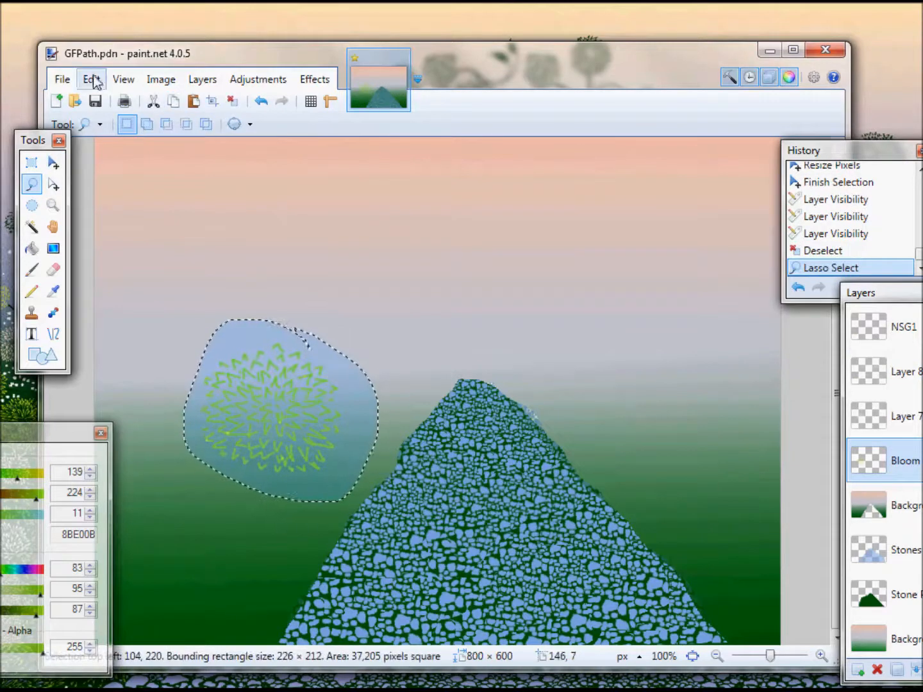
click(92, 79)
click(131, 219)
Darken the copied bloom to deep olive with a Curves adjustment
click(258, 79)
click(269, 165)
click(387, 301)
drag(387, 301, 491, 419)
click(458, 525)
Paste and shrink a dark bloom above the path, and move its layer up three places to above NSG1
key(ctrl+v)
drag(296, 404, 436, 303)
click(922, 670)
click(922, 670)
drag(517, 401, 555, 240)
click(922, 670)
Paste and scale dark bloom copies across the sky above the large bloom and above the path
key(ctrl+v)
key(ctrl+v)
drag(257, 378, 667, 275)
key(ctrl+v)
key(ctrl+v)
key(ctrl+v)
key(ctrl+v)
key(ctrl+v)
key(ctrl+v)
drag(256, 378, 500, 227)
drag(288, 319, 305, 243)
Place dark bloom copies of varied sizes in the sky at the far right of the landscape
key(ctrl+v)
drag(228, 533, 742, 306)
key(ctrl+v)
drag(228, 532, 617, 387)
drag(575, 364, 704, 244)
drag(299, 534, 711, 399)
drag(613, 209, 706, 299)
Add further dark blooms over the right horizon and in the sky above the path's tip
key(ctrl+v)
drag(300, 535, 637, 344)
drag(676, 284, 446, 205)
key(ctrl+v)
drag(300, 534, 609, 418)
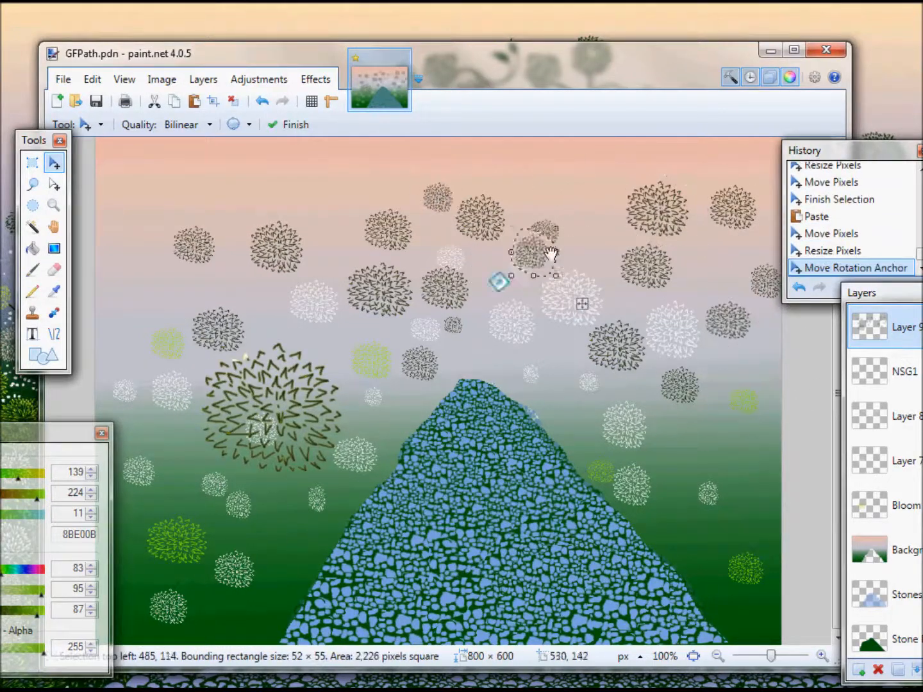
Place small dark blooms on both sides of the path's tip and clear the selection
key(ctrl+v)
mouse_move(271, 408)
mouse_down()
mouse_move(586, 441)
mouse_move(548, 369)
mouse_up()
key(ctrl+v)
key(s)
mouse_move(275, 344)
mouse_down()
mouse_move(291, 487)
mouse_move(413, 411)
mouse_move(409, 423)
mouse_up()
key(ctrl+v)
key(ctrl+v)
key(ctrl+d)
Set the primary color to dark green 182700 and undo the trial lines drawn with the Line/Curve tool
click(32, 270)
drag(12, 434, 68, 385)
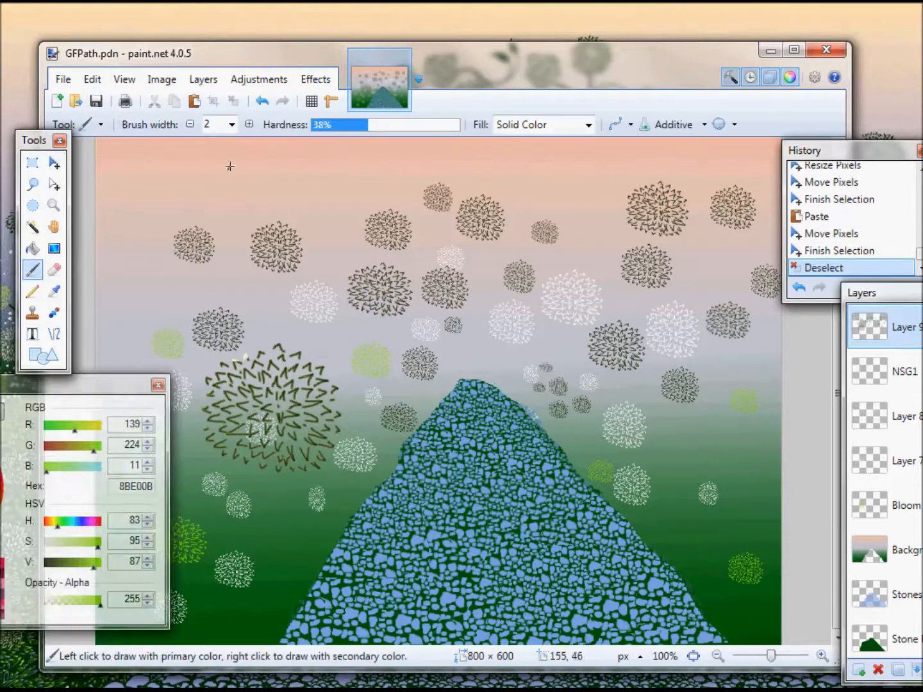
click(54, 334)
drag(191, 508, 197, 286)
click(32, 249)
drag(96, 384, 31, 519)
click(54, 334)
key(ctrl+z)
key(ctrl+z)
key(ctrl+z)
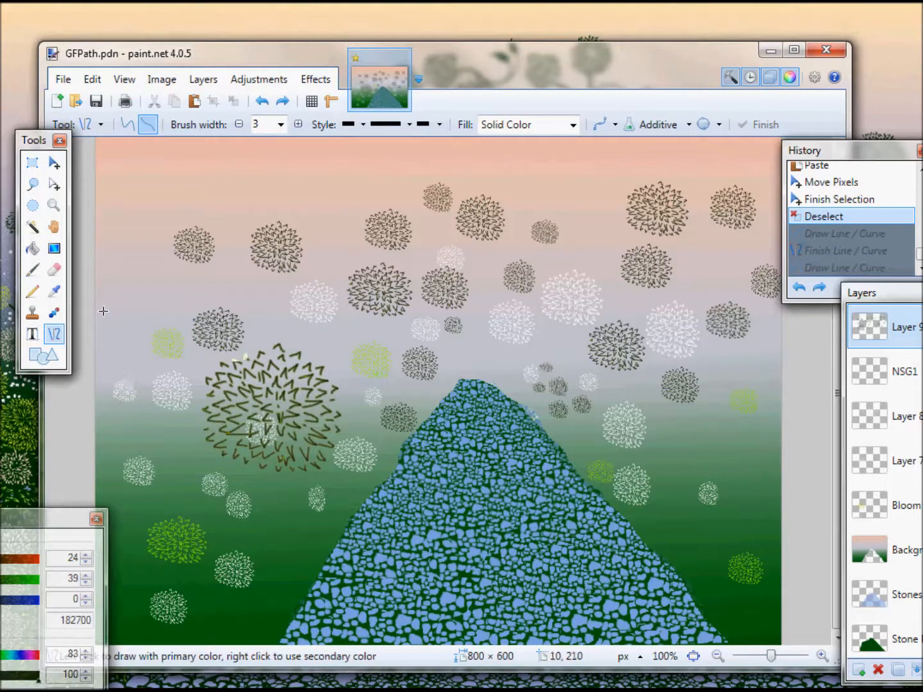
Draw a tree trunk left of the large bloom as an S-shaped Line/Curve about 198 px long, with brush width 4
click(55, 292)
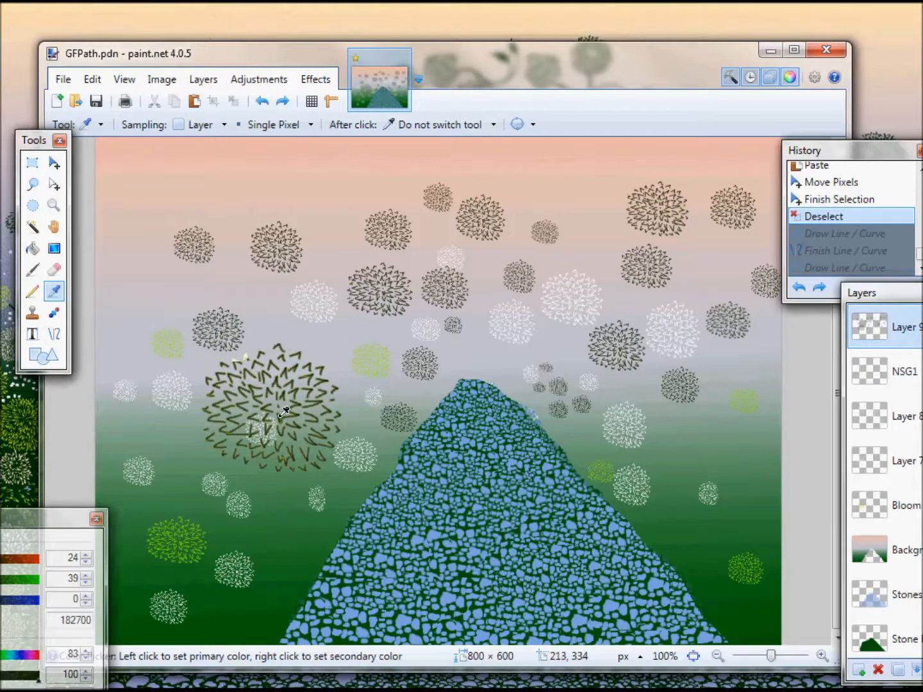
drag(40, 507, 263, 587)
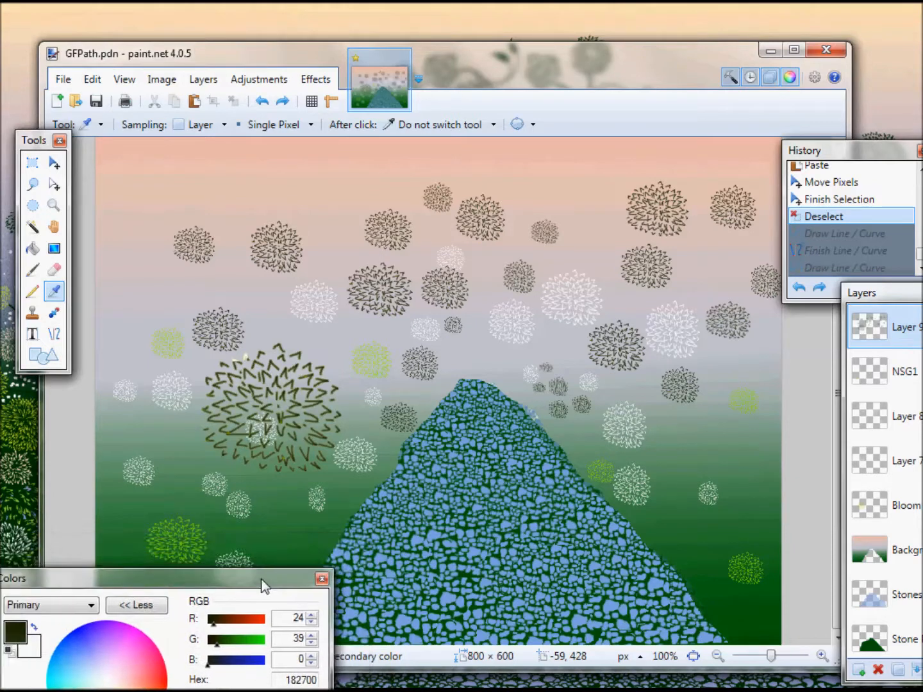
click(54, 335)
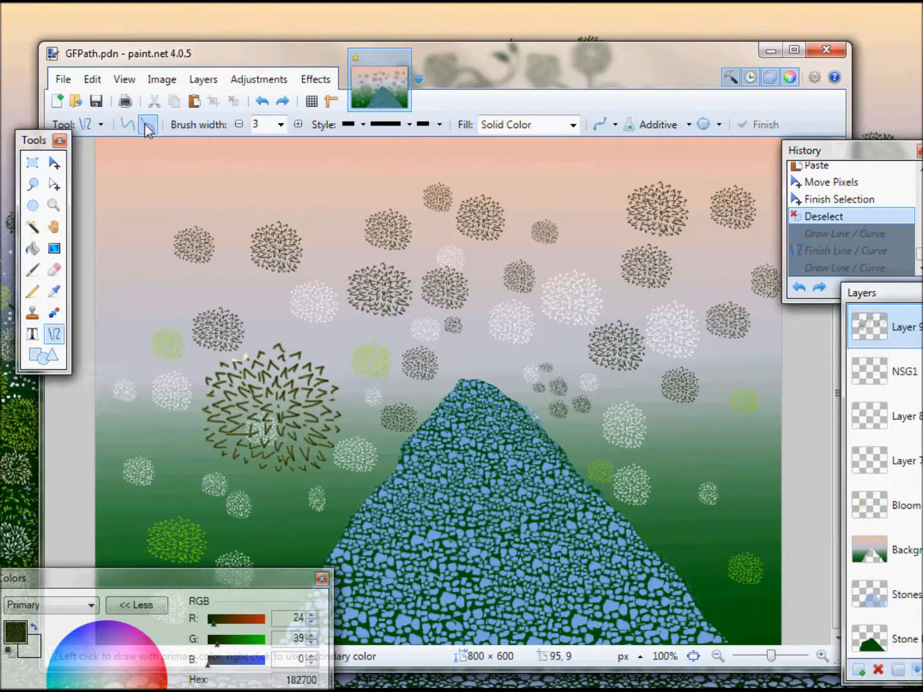
click(280, 125)
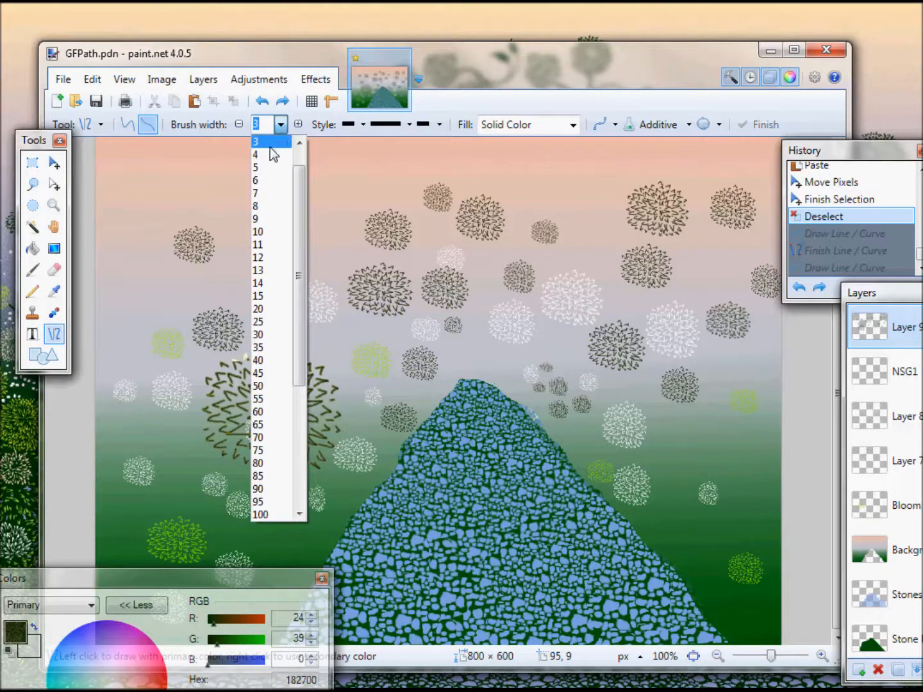
click(273, 156)
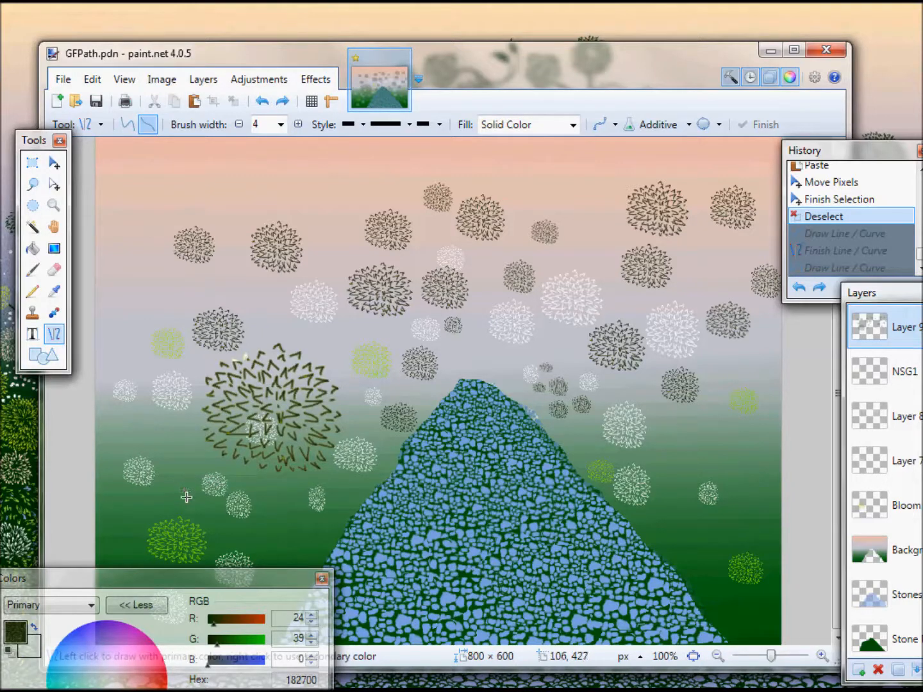
mouse_move(187, 429)
mouse_down()
mouse_move(189, 278)
mouse_move(186, 332)
mouse_up()
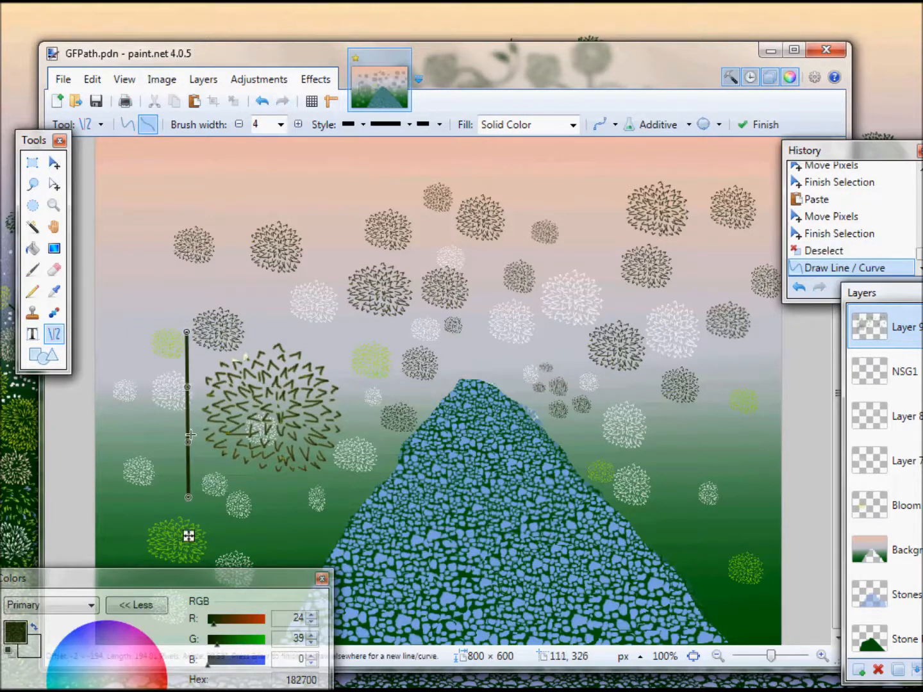
drag(189, 443, 202, 438)
drag(188, 387, 170, 367)
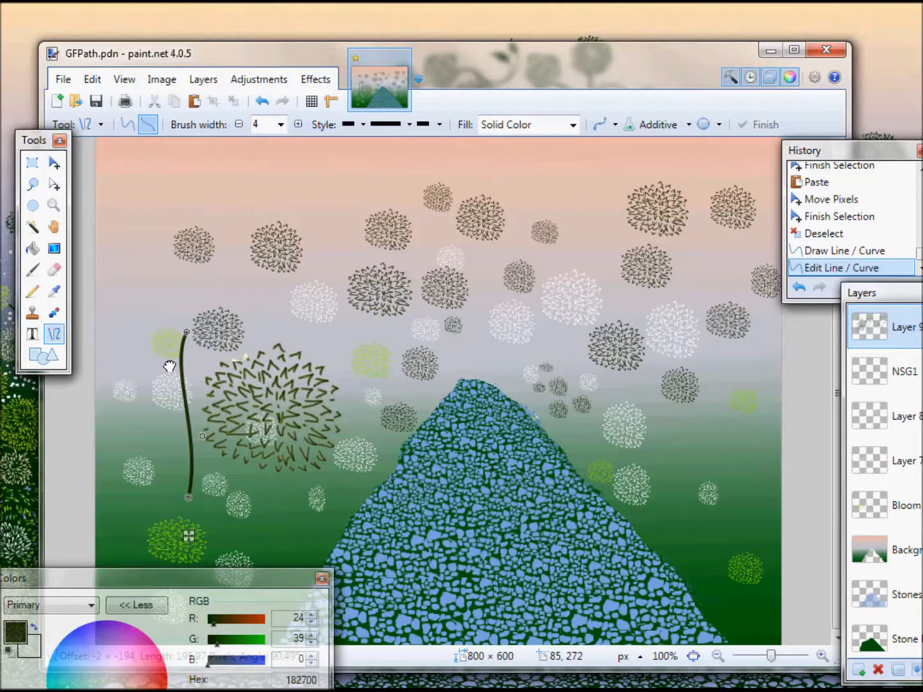
drag(168, 366, 160, 372)
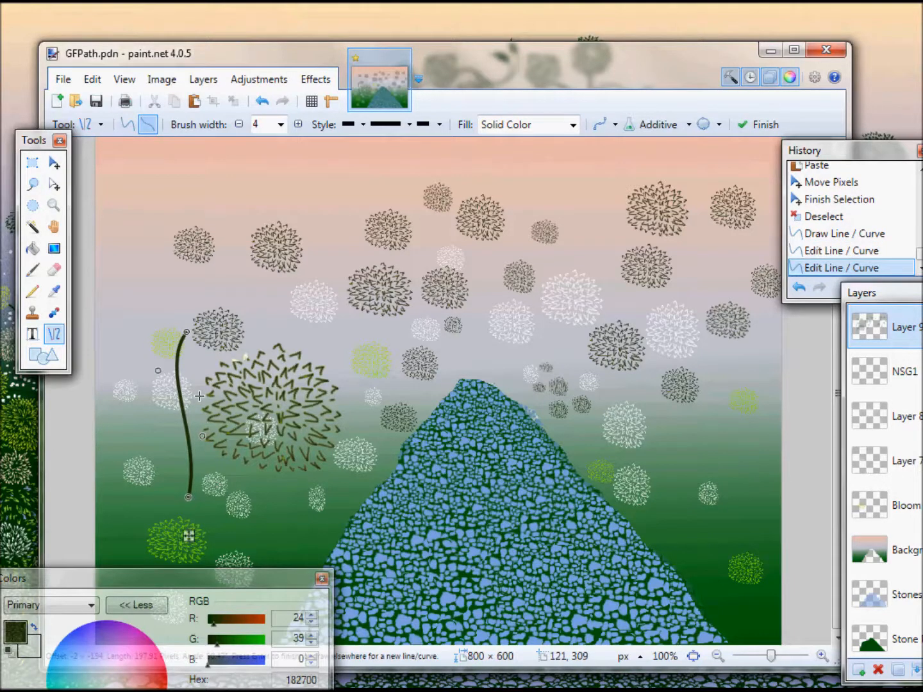
key(ctrl+v)
key(ctrl+d)
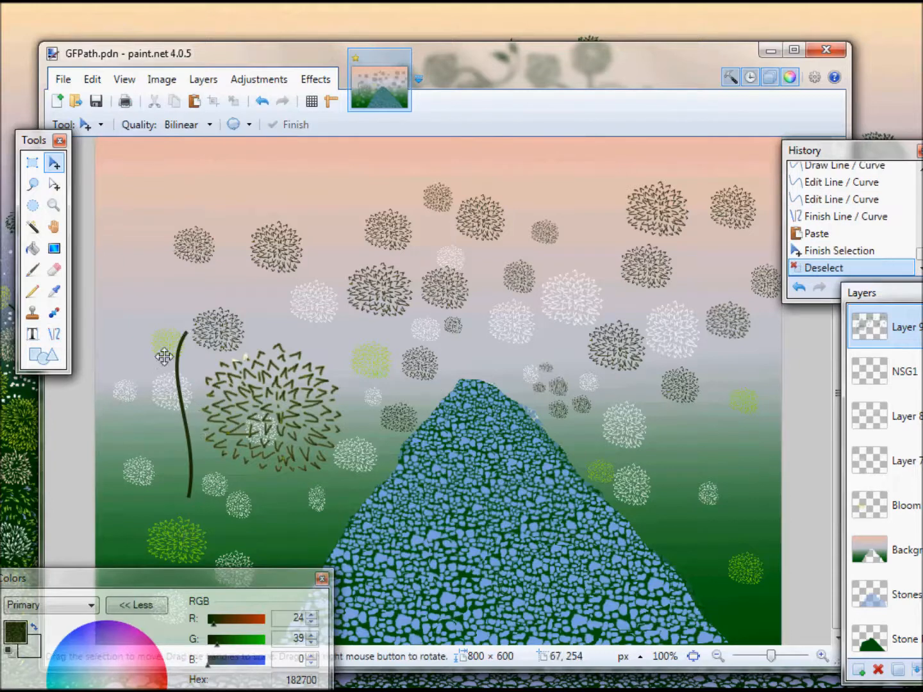
Thicken the trunk with a second curve from its top to a wider base, and fill the gap using the Paintbrush
click(55, 334)
drag(201, 364, 189, 332)
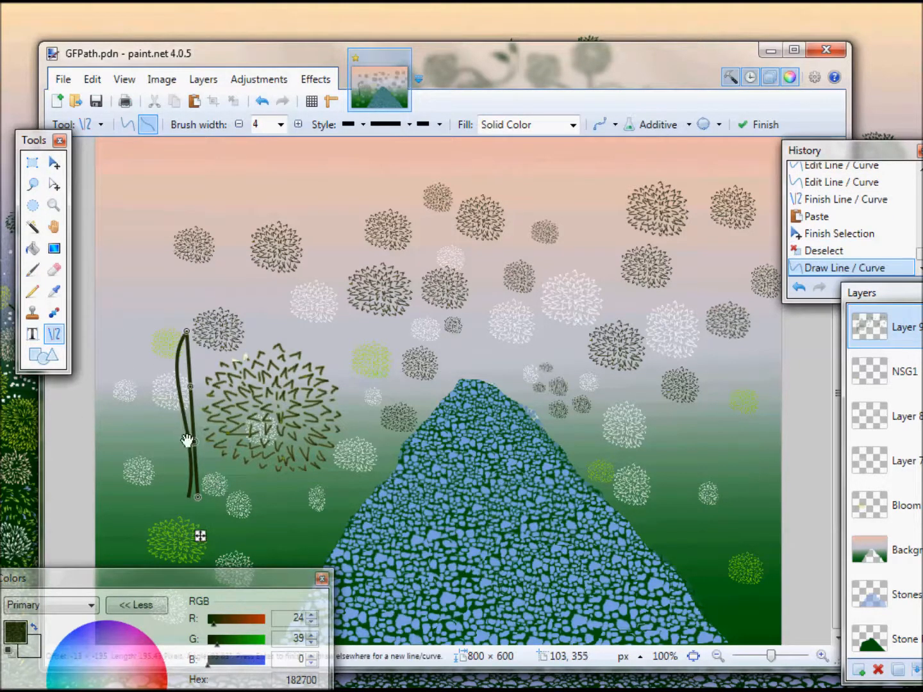
drag(198, 442, 204, 441)
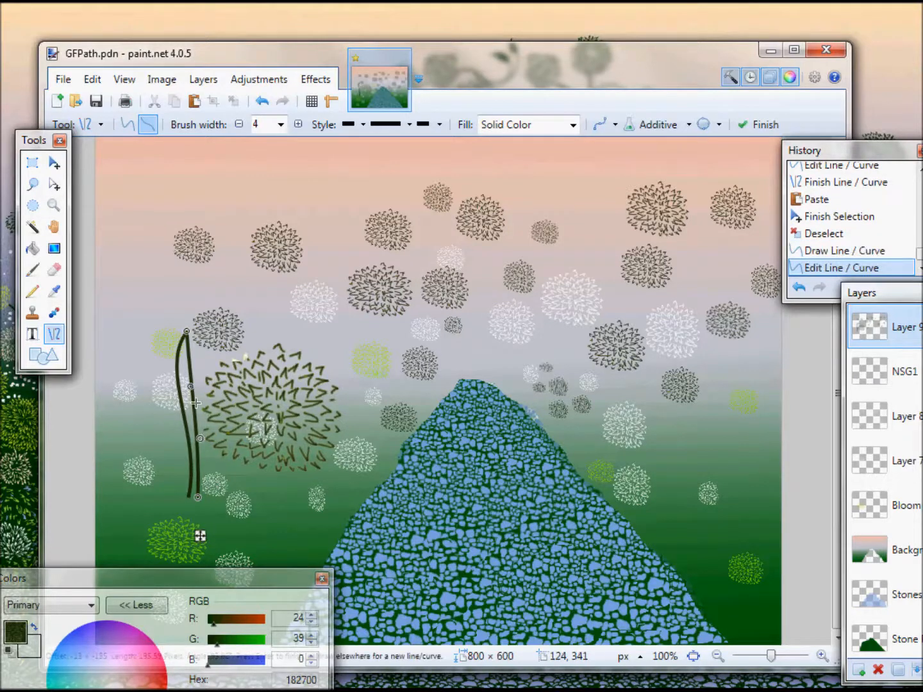
drag(190, 386, 165, 373)
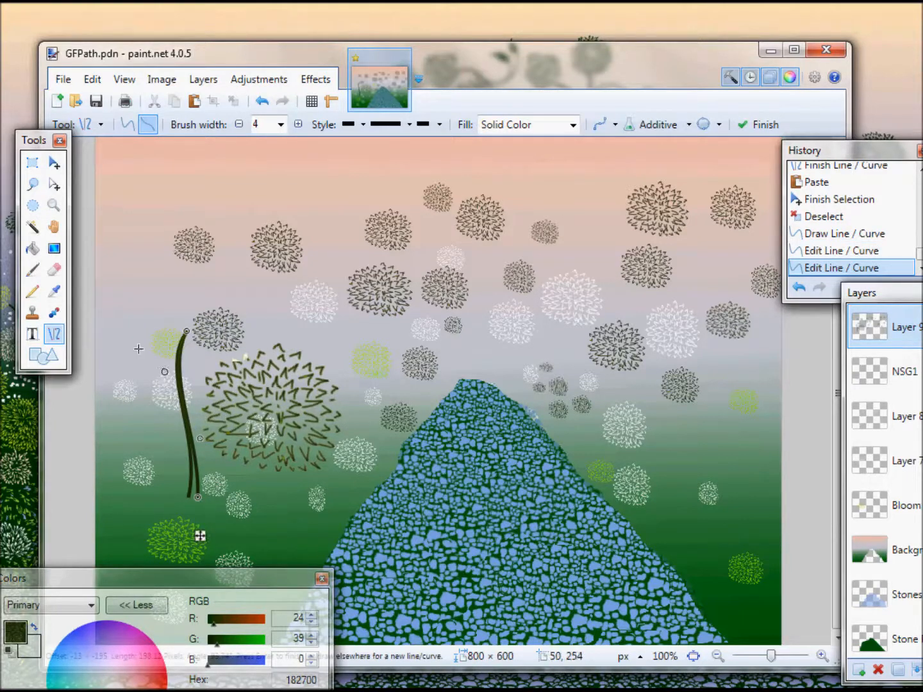
click(33, 274)
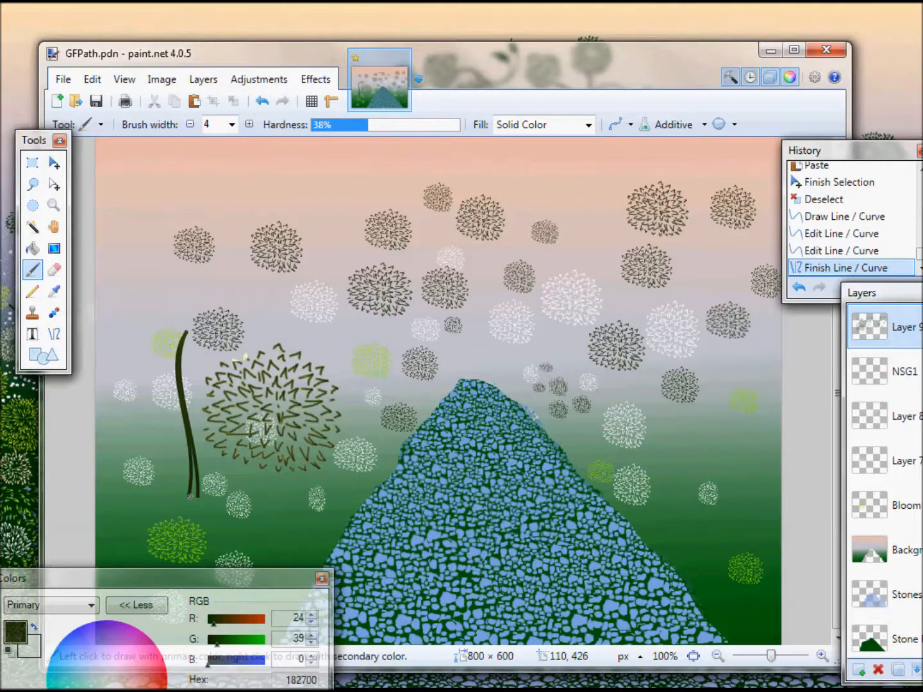
mouse_move(191, 490)
mouse_down()
mouse_move(193, 452)
mouse_move(199, 500)
mouse_move(195, 485)
mouse_up()
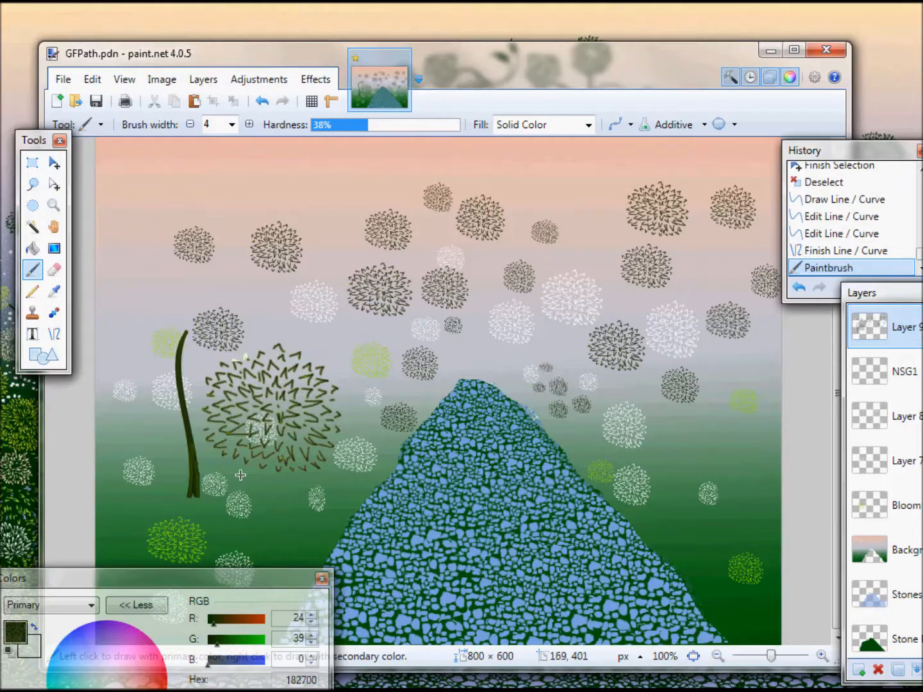
Draw a second tree with the Line/Curve tool between the large bloom and the path, with curved branches reaching its surrounding dark blooms
drag(632, 55, 655, 59)
click(53, 334)
click(322, 129)
click(323, 130)
drag(378, 435, 407, 240)
drag(387, 369, 351, 366)
drag(397, 304, 456, 298)
mouse_move(408, 241)
mouse_down()
mouse_move(347, 257)
mouse_move(361, 255)
mouse_up()
Add more curved strokes to the second tree's trunk and branches on the side above the large bloom
drag(384, 434, 369, 286)
drag(374, 336, 367, 340)
drag(378, 428, 340, 329)
drag(353, 362, 345, 358)
drag(366, 395, 359, 388)
Draw curved trees at the path's tip and right of the path beneath the dark blooms, and save the image
drag(537, 395, 533, 347)
drag(693, 482, 650, 297)
drag(671, 385, 697, 404)
drag(744, 426, 762, 257)
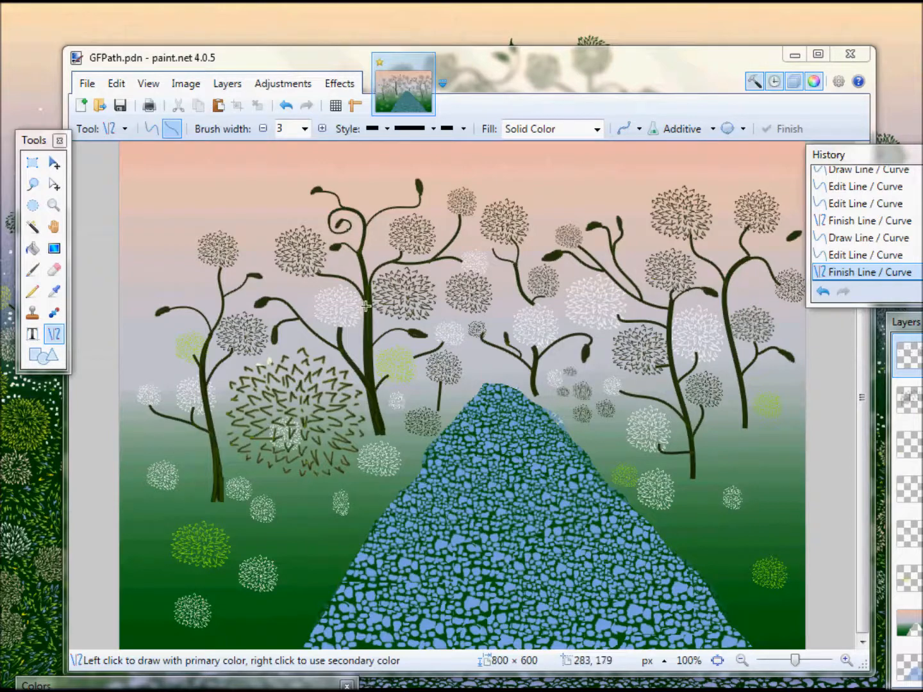
click(120, 106)
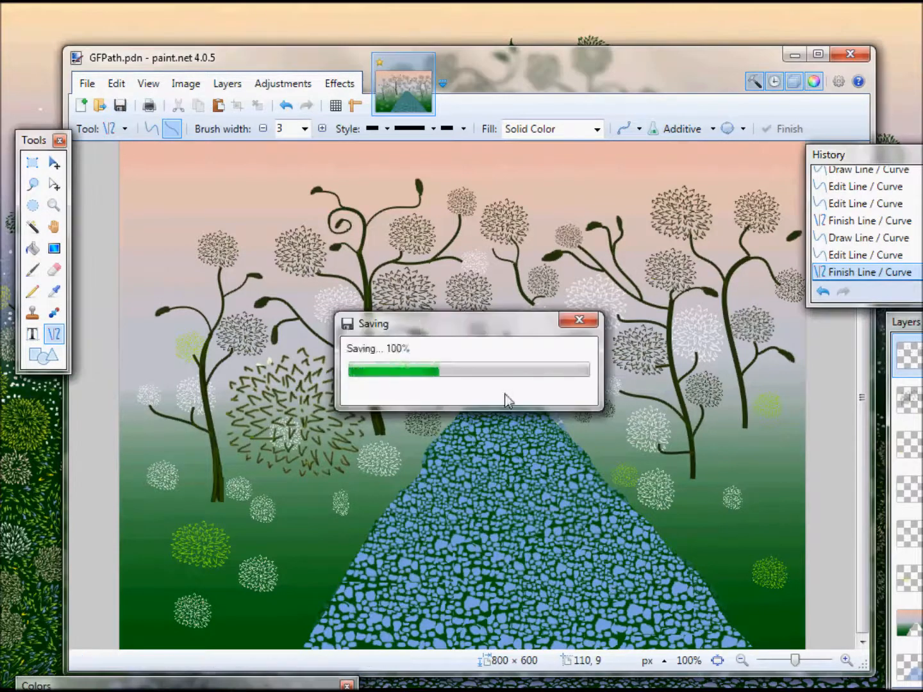